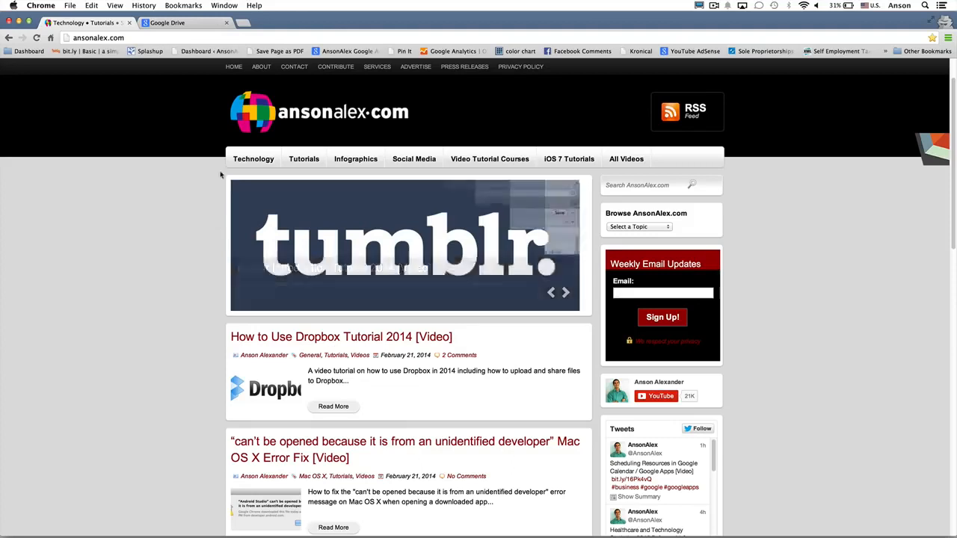
- Sign in to Google Drive with the account's email and password
{"action": "left_click", "coordinate": [201, 24]}
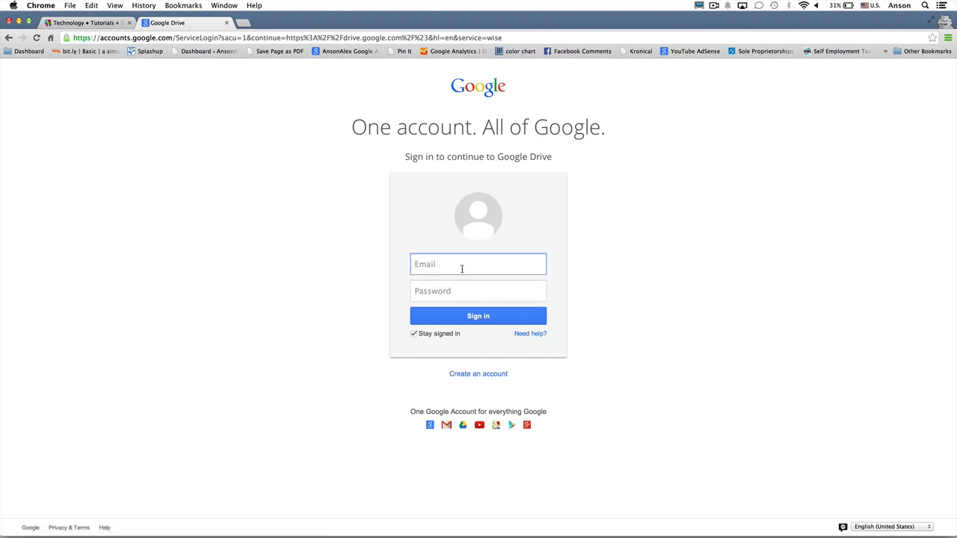
{"action": "key", "text": "Tab"}
{"action": "type", "text": "••••"}
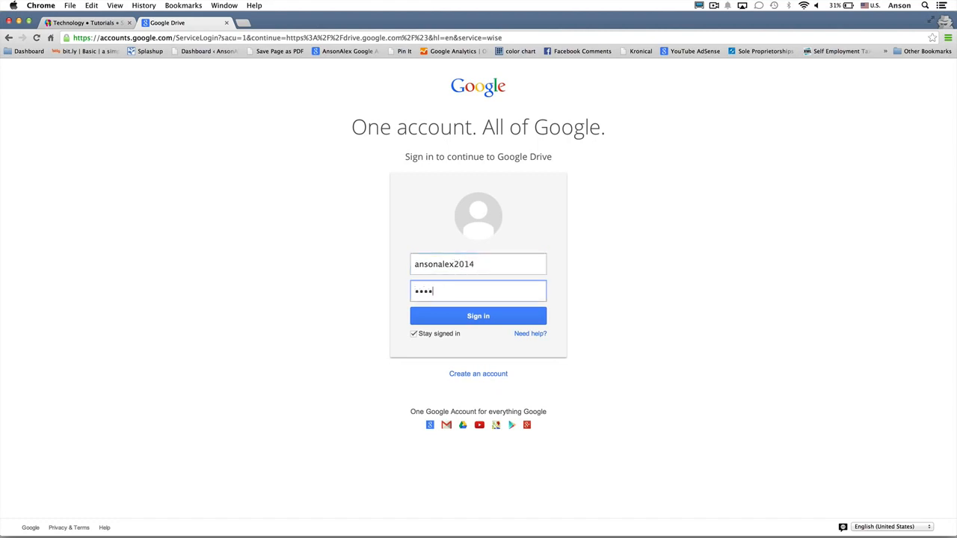
{"action": "type", "text": "•••••"}
{"action": "key", "text": "Return"}
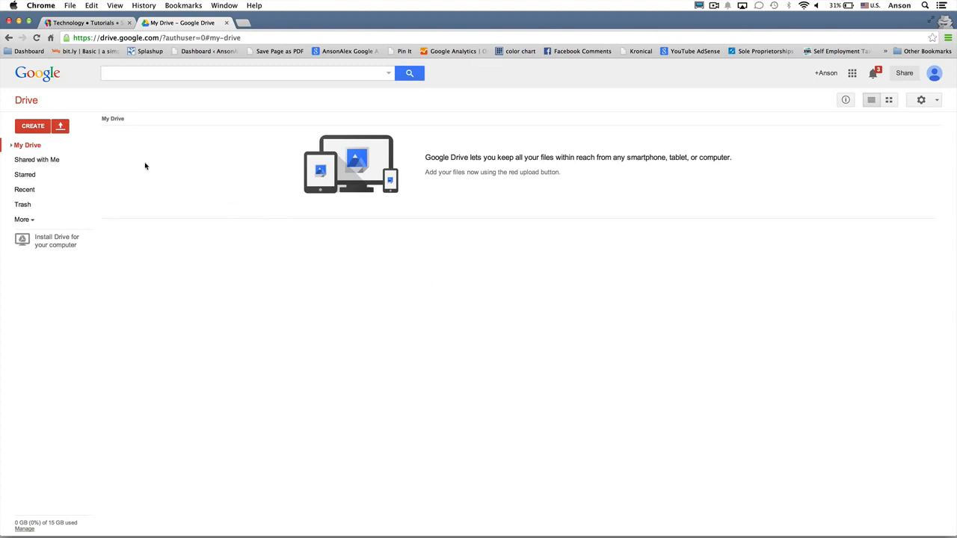
- Create a new blank Google Docs document from the CREATE menu
{"action": "left_click", "coordinate": [42, 128]}
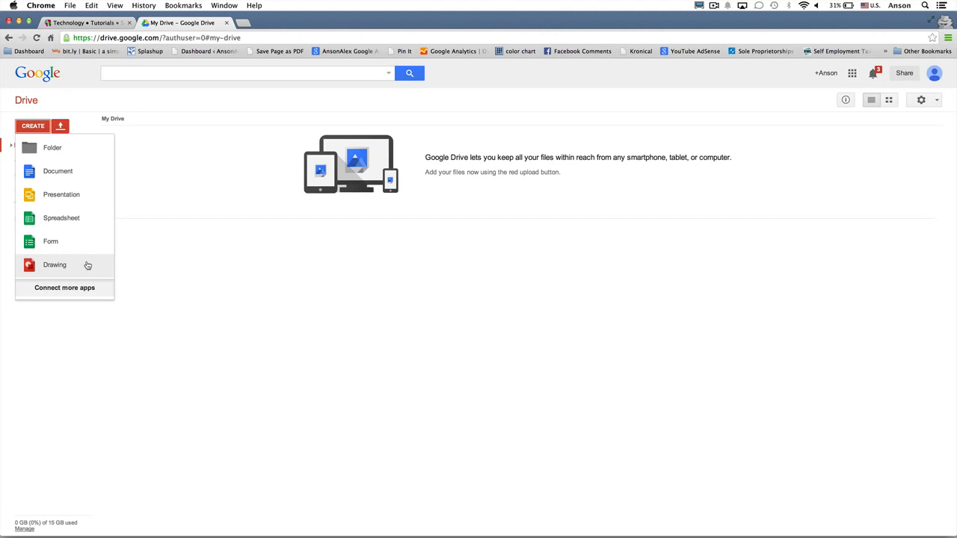
{"action": "left_click", "coordinate": [80, 180]}
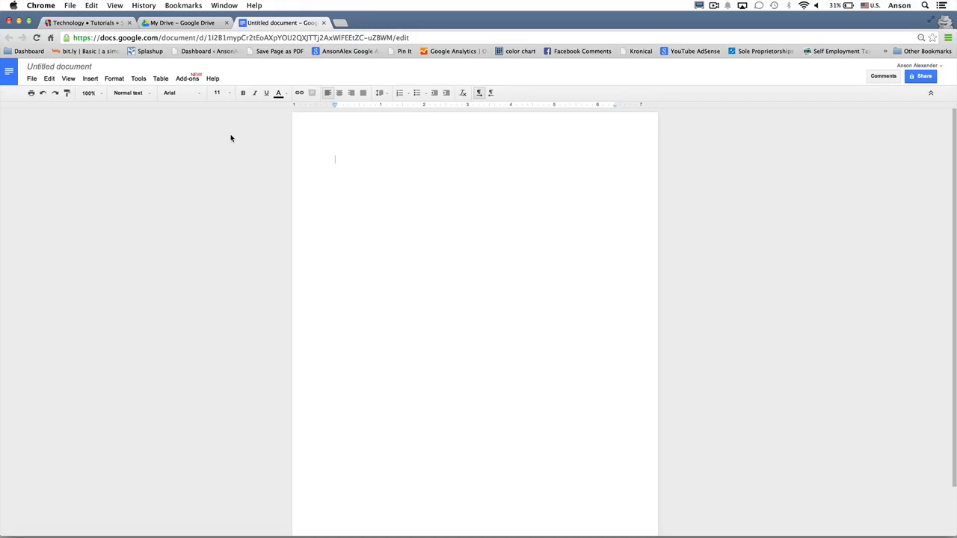
- Rename the untitled document to 'Shopping List'
{"action": "left_click", "coordinate": [90, 69]}
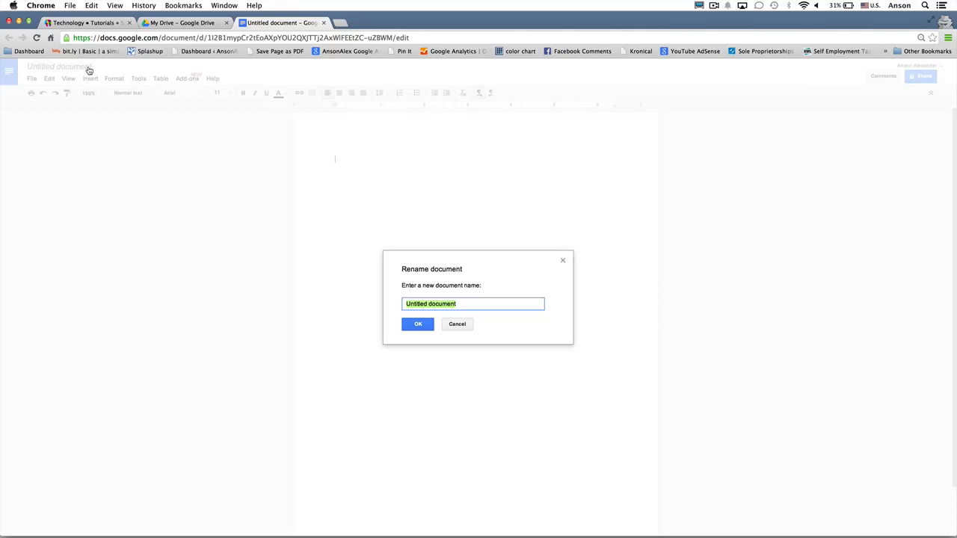
{"action": "type", "text": "Shopping List"}
{"action": "left_click", "coordinate": [412, 324]}
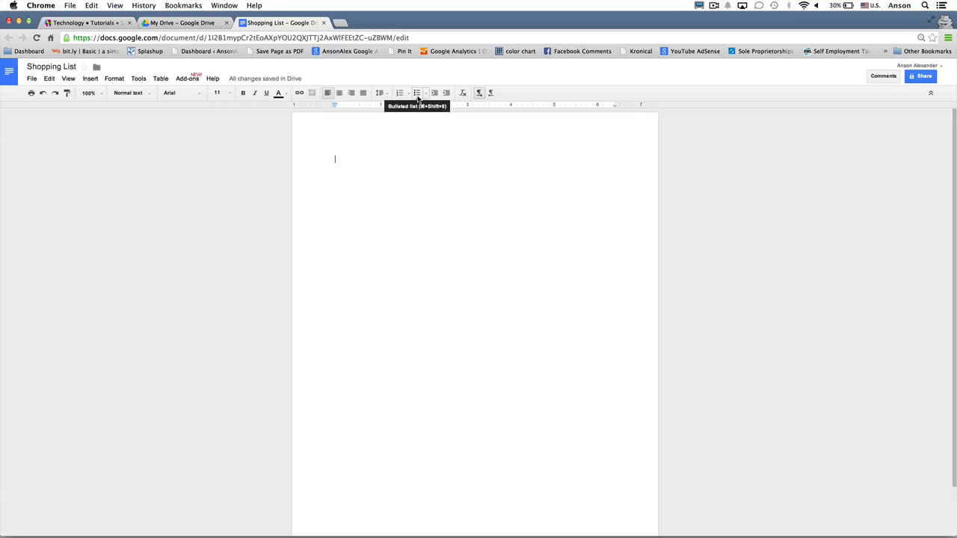
- Type a bulleted list: Milk, Lettuce, Yogurt, Pizza, Soda, Water, with no trailing empty bullet
{"action": "left_click", "coordinate": [417, 94]}
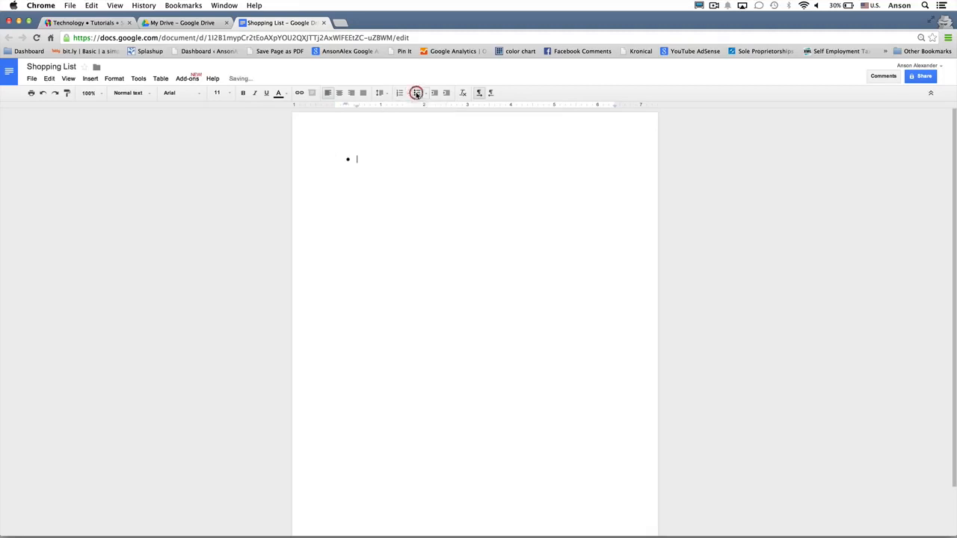
{"action": "type", "text": "Milk"}
{"action": "key", "text": "Return"}
{"action": "type", "text": "Lettuce"}
{"action": "key", "text": "Return"}
{"action": "type", "text": "Yogurt"}
{"action": "key", "text": "Return"}
{"action": "type", "text": "Piz"}
{"action": "type", "text": "Soda"}
{"action": "key", "text": "Return"}
{"action": "type", "text": "Water"}
{"action": "key", "text": "Return"}
{"action": "key", "text": "Return"}
{"action": "key", "text": "BackSpace"}
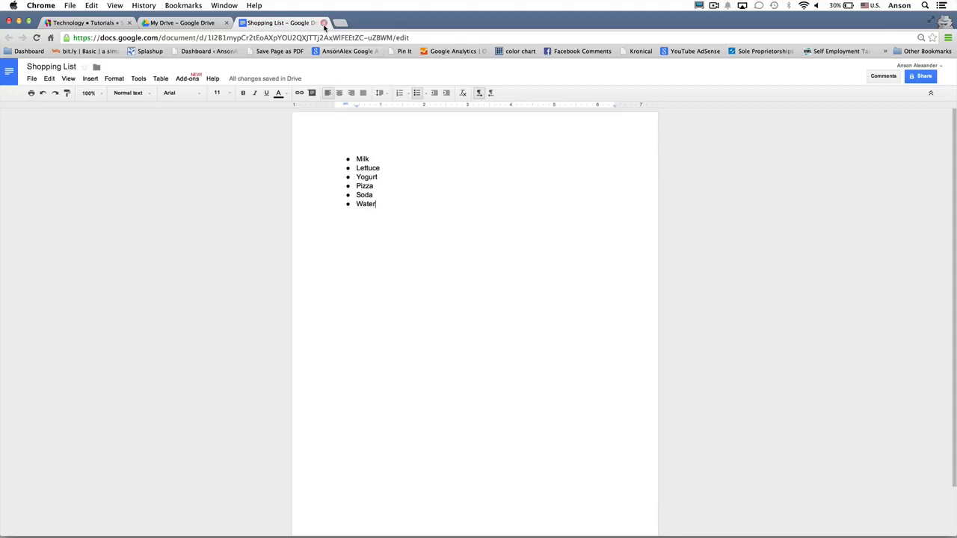
- Close the Shopping List document and check Recent and My Drive, where it now appears
{"action": "left_click", "coordinate": [323, 22]}
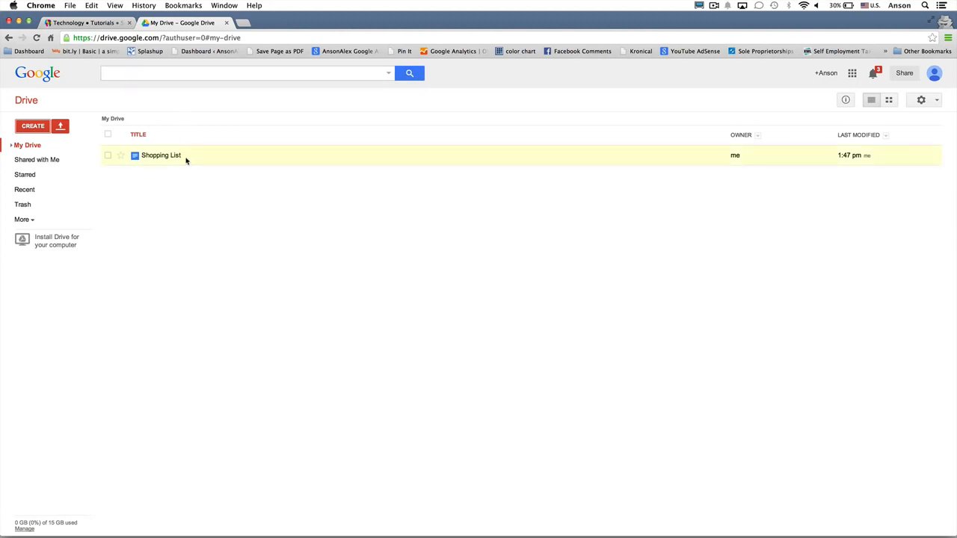
{"action": "left_click", "coordinate": [41, 126]}
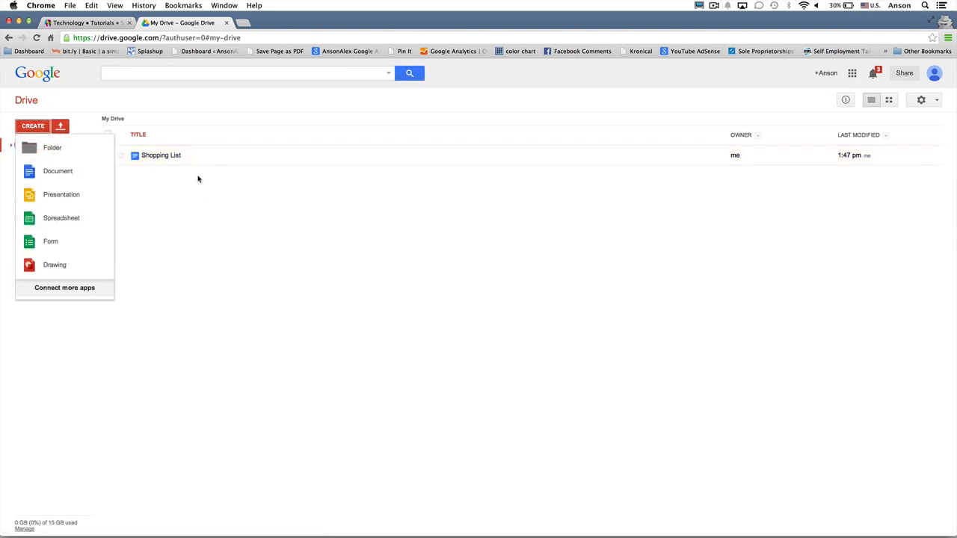
{"action": "left_click", "coordinate": [148, 222]}
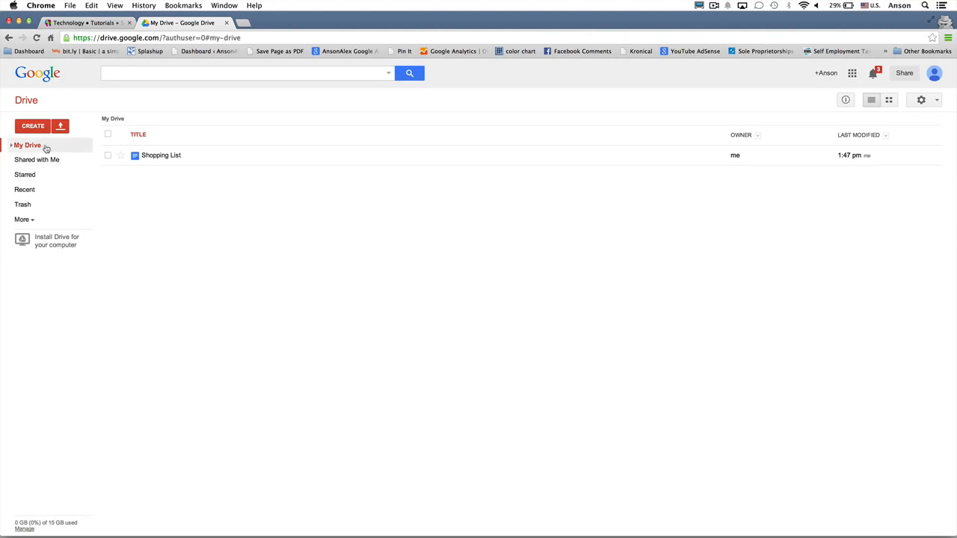
{"action": "left_click", "coordinate": [45, 195]}
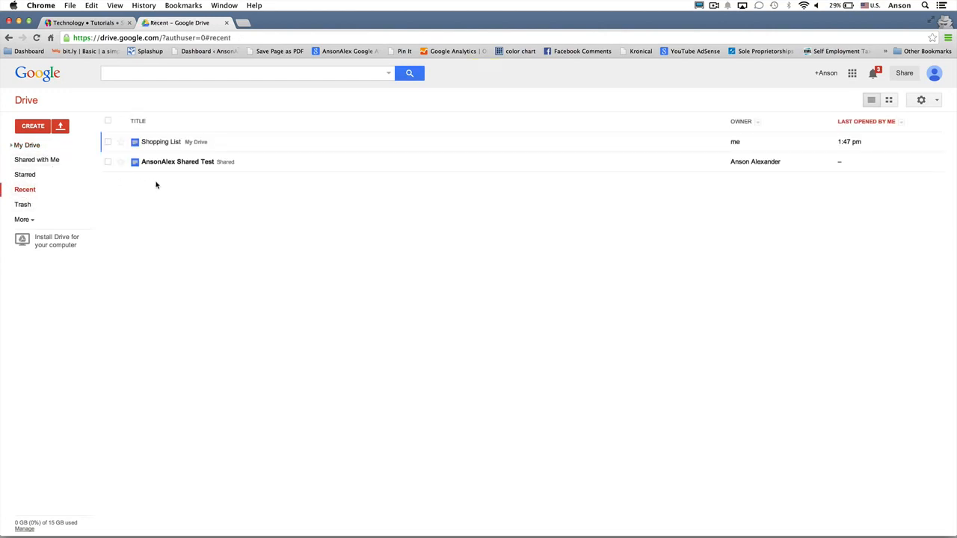
{"action": "left_click", "coordinate": [50, 148]}
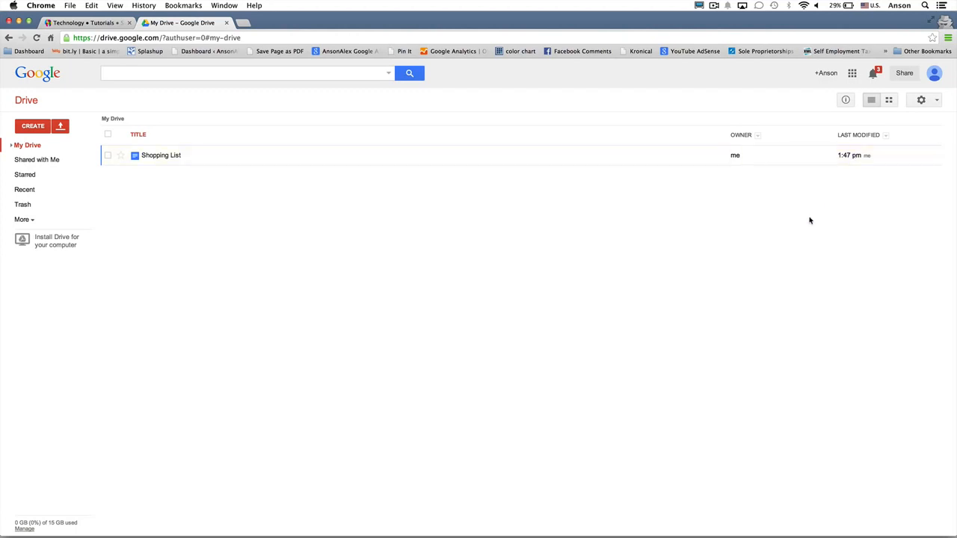
{"action": "left_click", "coordinate": [33, 125]}
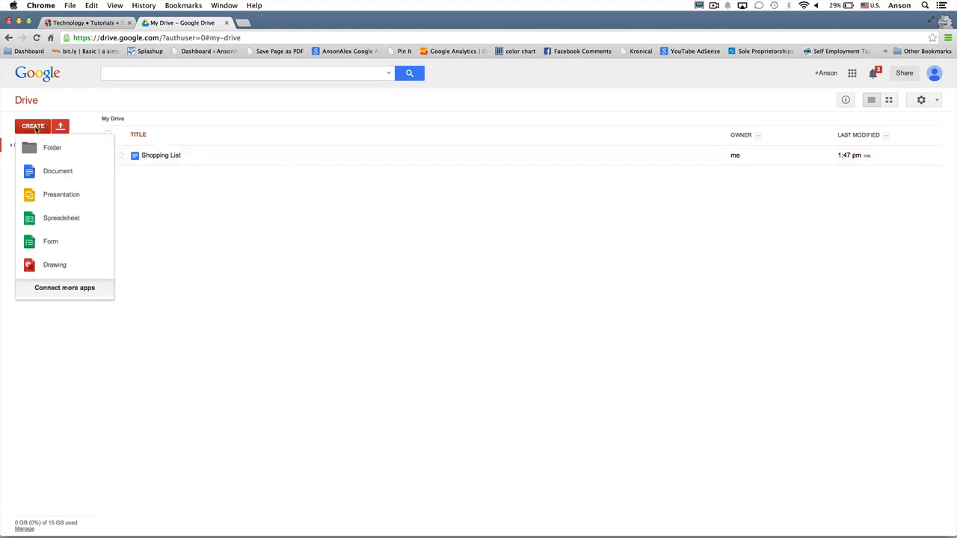
- Create a new spreadsheet and name it 'Financial Spreadsheet'
{"action": "left_click", "coordinate": [67, 219]}
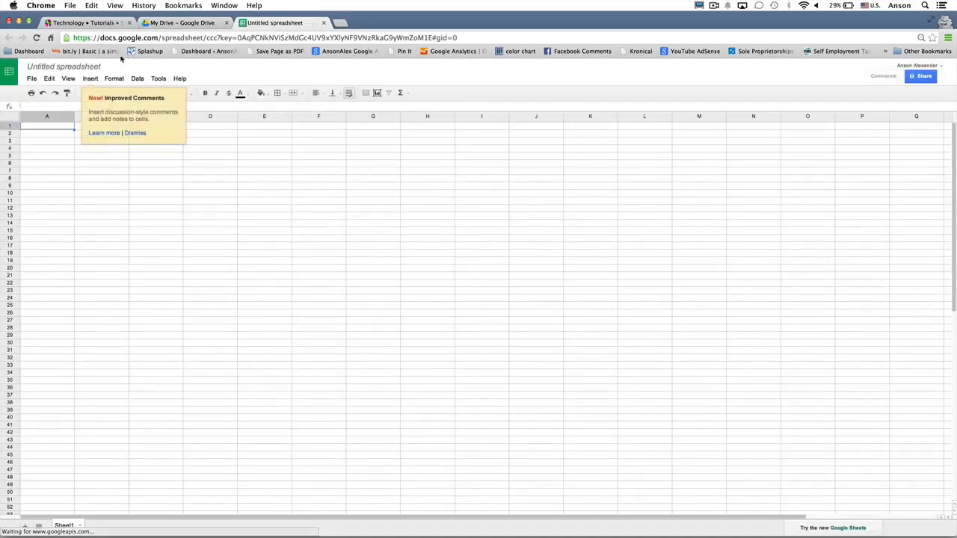
{"action": "left_click", "coordinate": [84, 67]}
{"action": "type", "text": "Fina"}
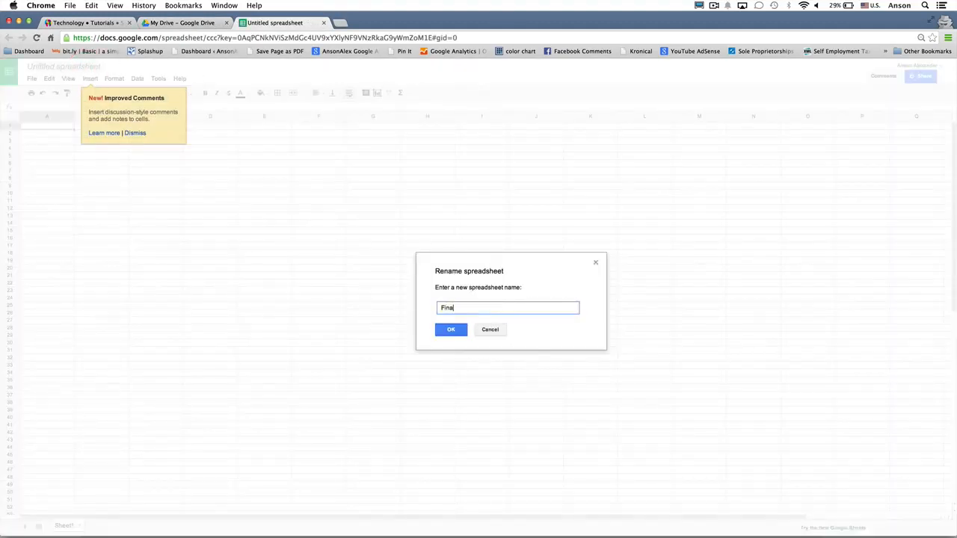
{"action": "type", "text": "ncial Spreadsheet"}
{"action": "key", "text": "Return"}
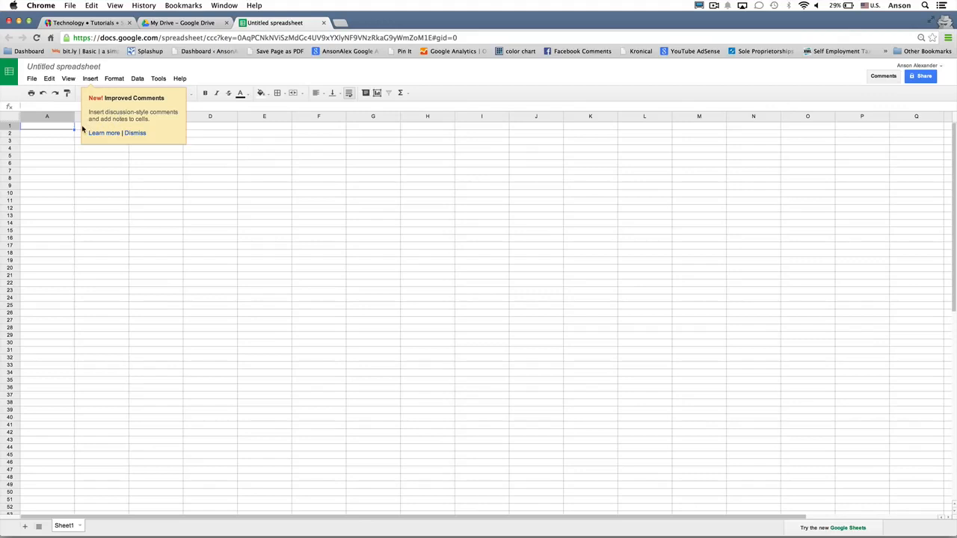
- Enter 354, 345, 354, 345 down cells A1 to A4
{"action": "type", "text": "354"}
{"action": "key", "text": "Return"}
{"action": "type", "text": "345"}
{"action": "key", "text": "Return"}
{"action": "type", "text": "354"}
{"action": "key", "text": "Return"}
{"action": "type", "text": "345"}
{"action": "key", "text": "Return"}
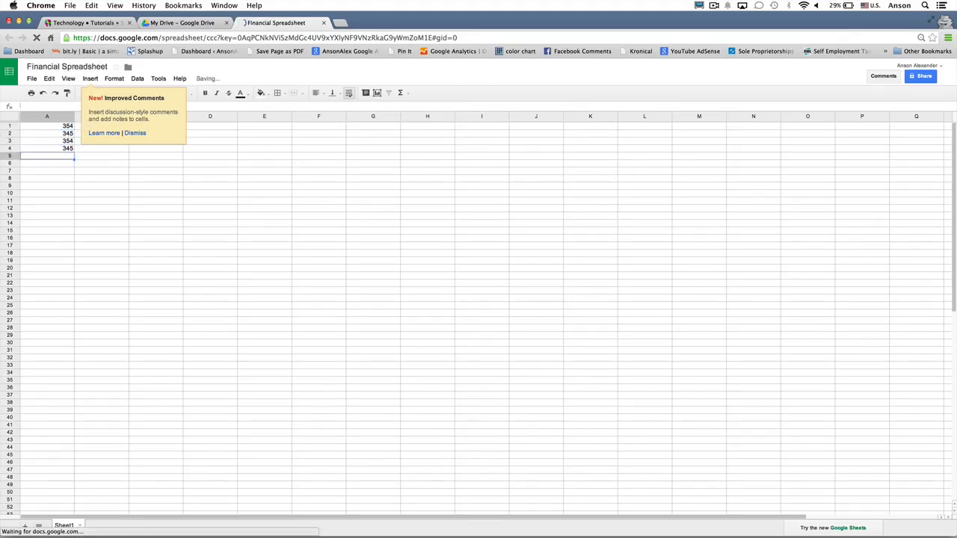
- Close Financial Spreadsheet and reload My Drive so it is listed above Shopping List
{"action": "left_click", "coordinate": [324, 23]}
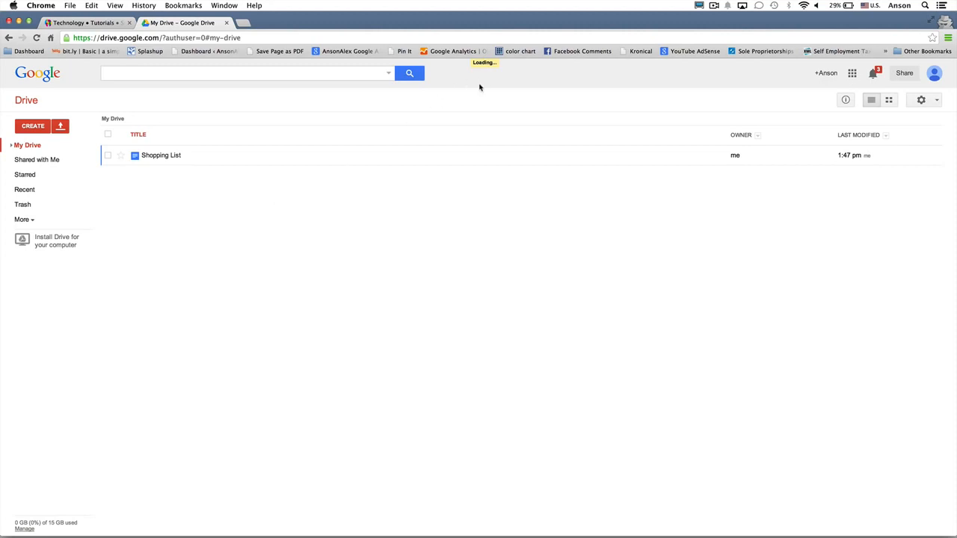
{"action": "key", "text": "super+r"}
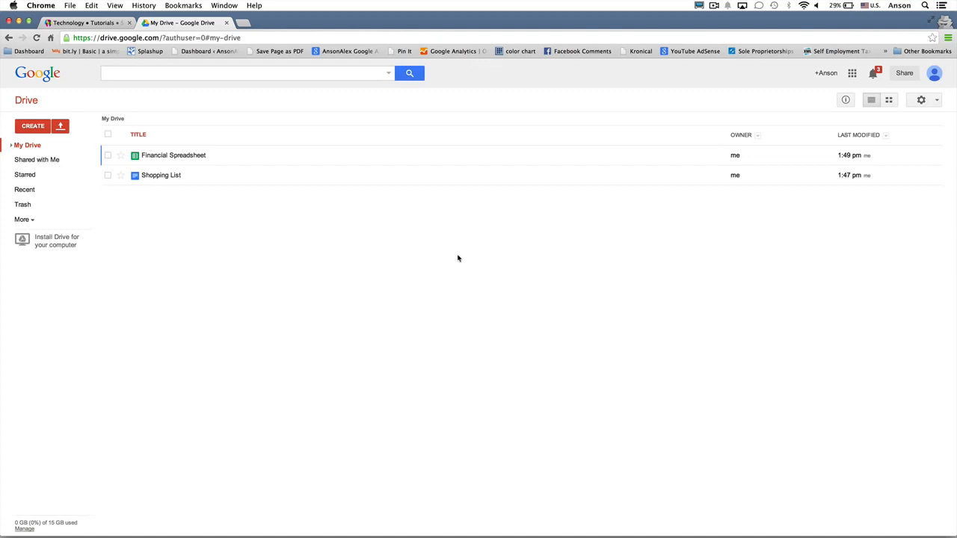
- Browse Recent and My Drive, then view Shared with Me showing the one shared document
{"action": "left_click", "coordinate": [34, 192]}
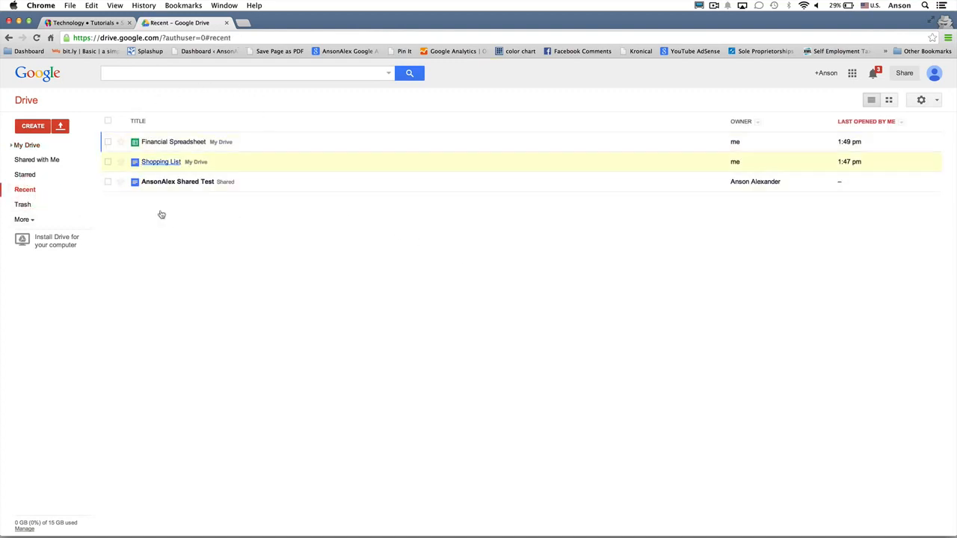
{"action": "left_click", "coordinate": [45, 152]}
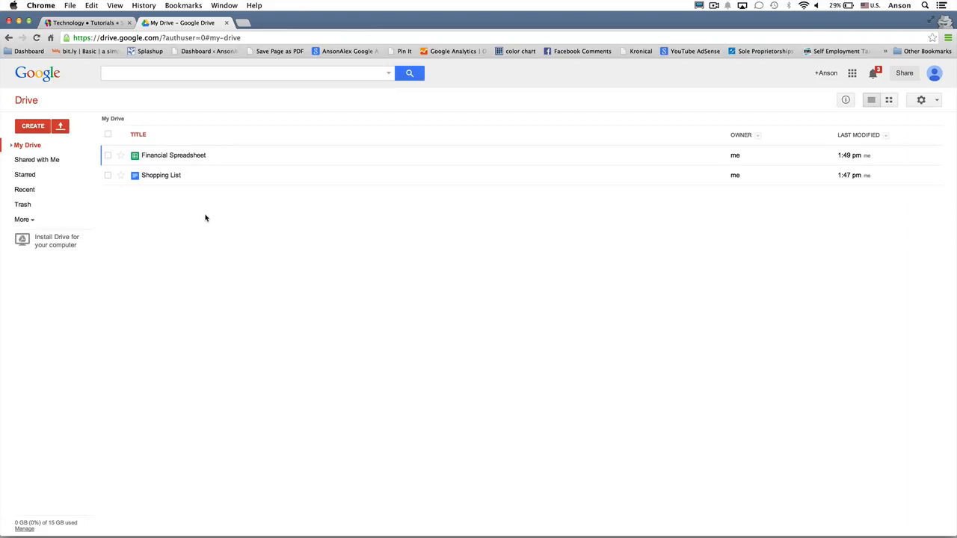
{"action": "left_click", "coordinate": [65, 163]}
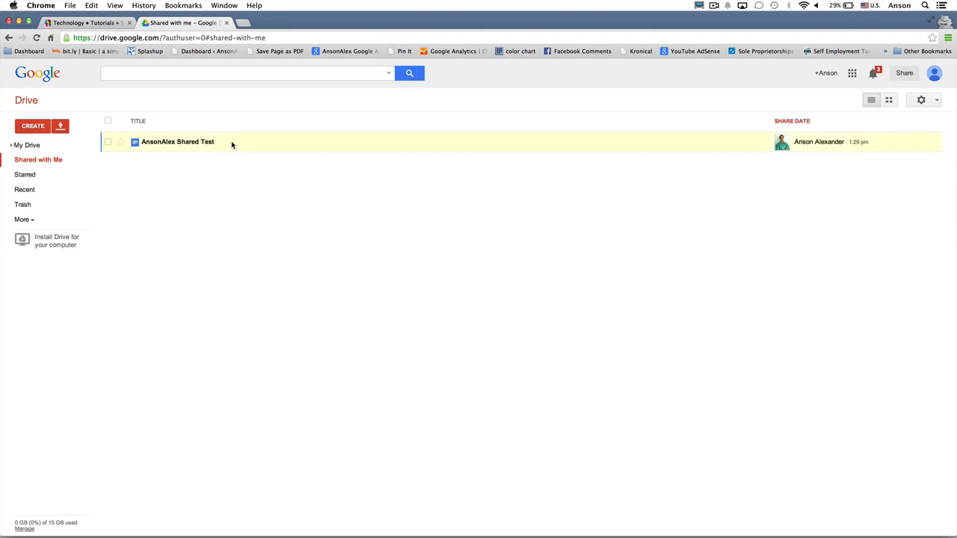
- Drag the shared test document into My Drive and sort files by last modified, newest first
{"action": "left_click_drag", "start_coordinate": [224, 143], "coordinate": [49, 146]}
{"action": "left_click", "coordinate": [44, 145]}
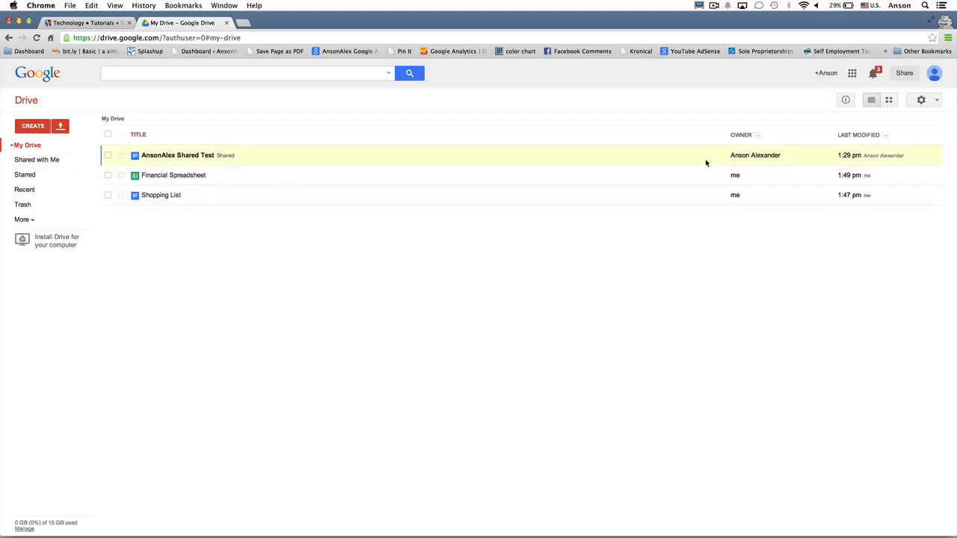
{"action": "left_click", "coordinate": [851, 136]}
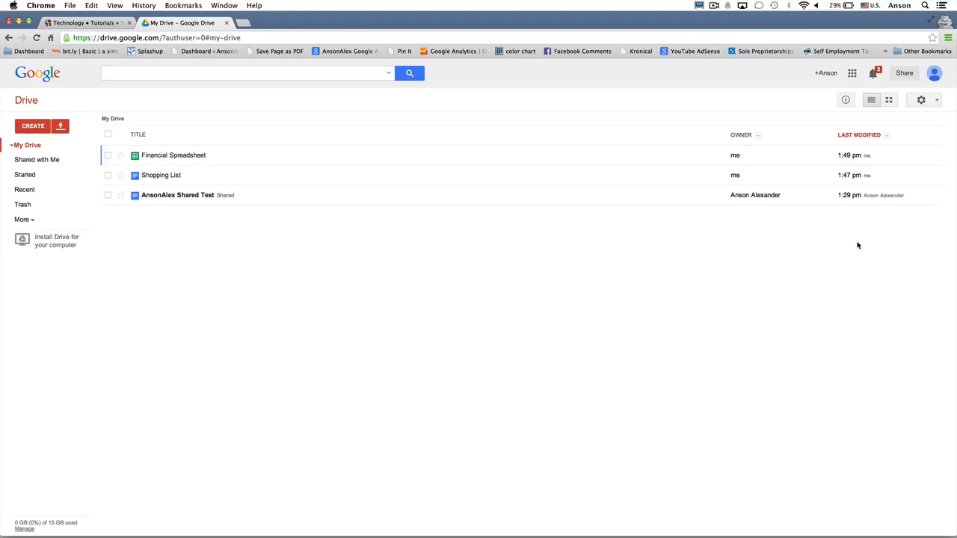
- Create a folder named 'Personal Documents' in My Drive
{"action": "left_click", "coordinate": [37, 127]}
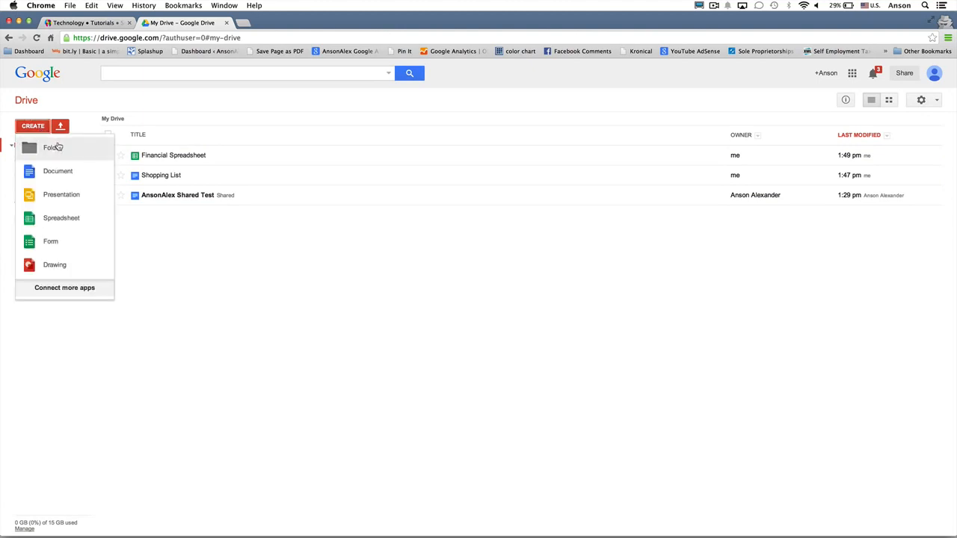
{"action": "left_click", "coordinate": [52, 147]}
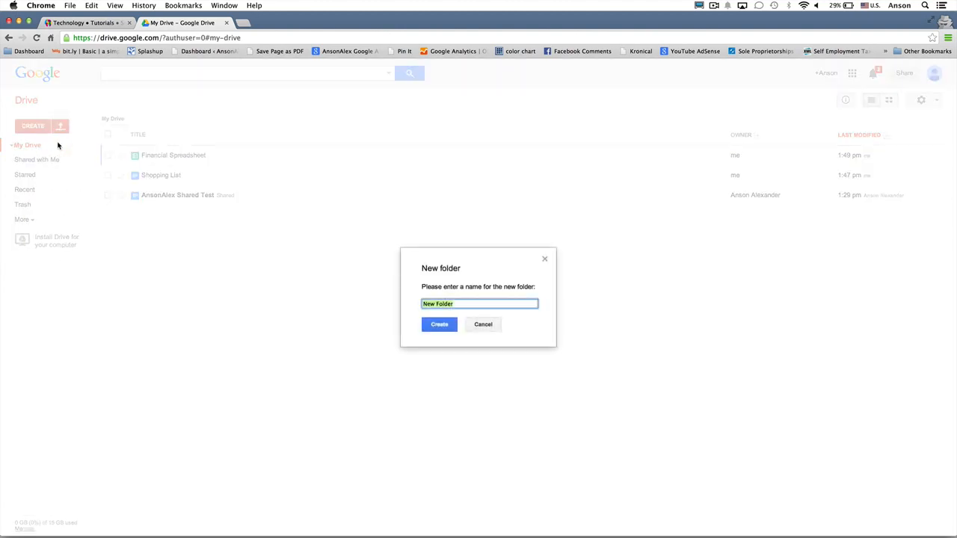
{"action": "type", "text": "Personal Documents"}
{"action": "left_click", "coordinate": [439, 325]}
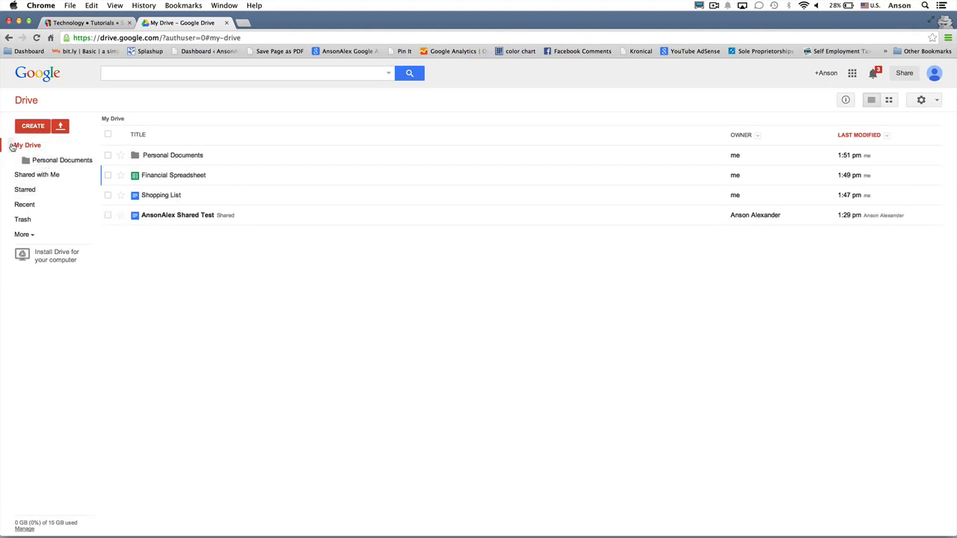
- Drag Shopping List from My Drive onto the Personal Documents folder in the sidebar
{"action": "left_click", "coordinate": [11, 146]}
{"action": "left_click", "coordinate": [11, 146]}
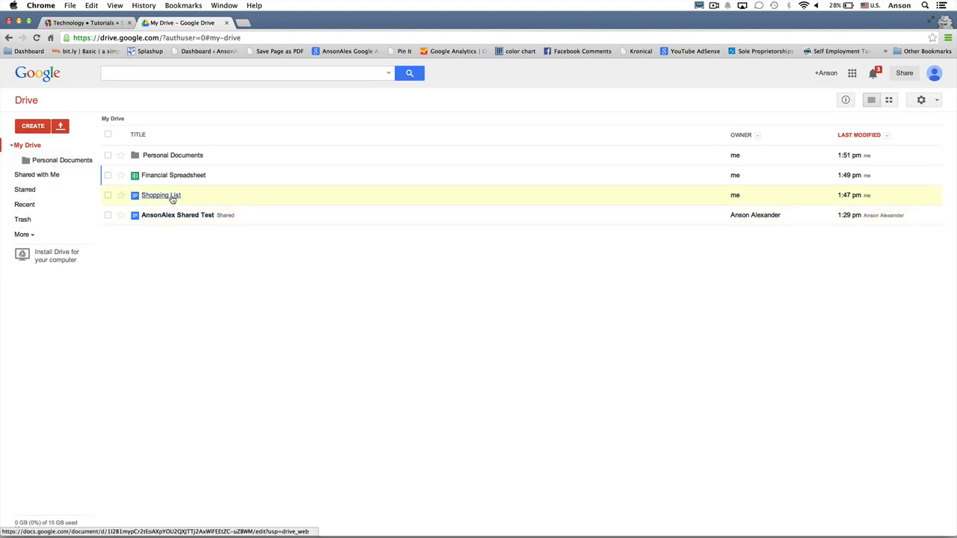
{"action": "left_click_drag", "start_coordinate": [171, 198], "coordinate": [67, 161]}
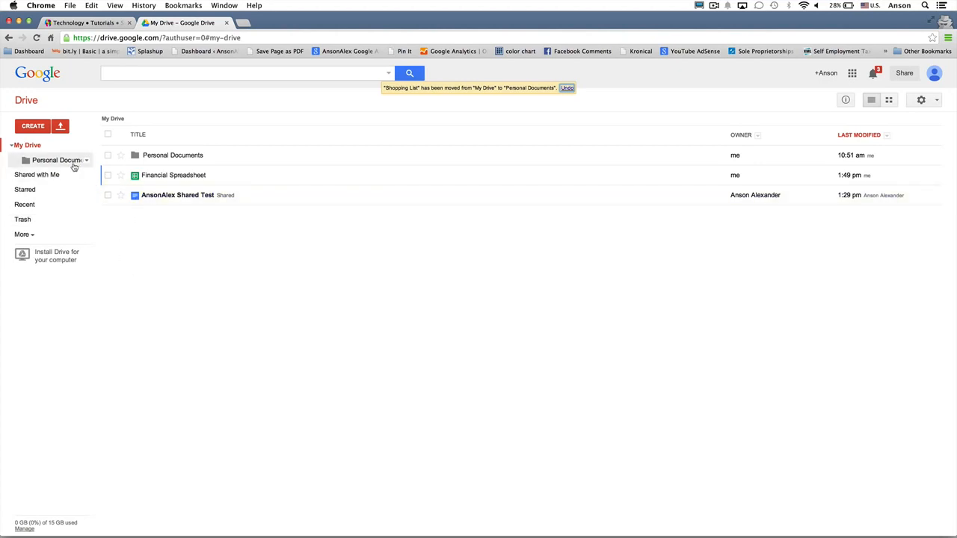
{"action": "left_click", "coordinate": [74, 164]}
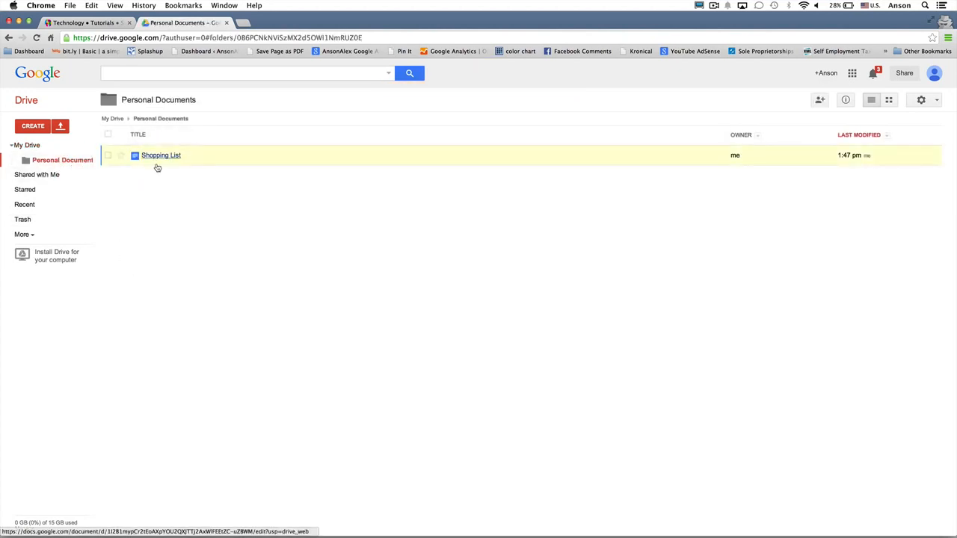
{"action": "left_click", "coordinate": [66, 146]}
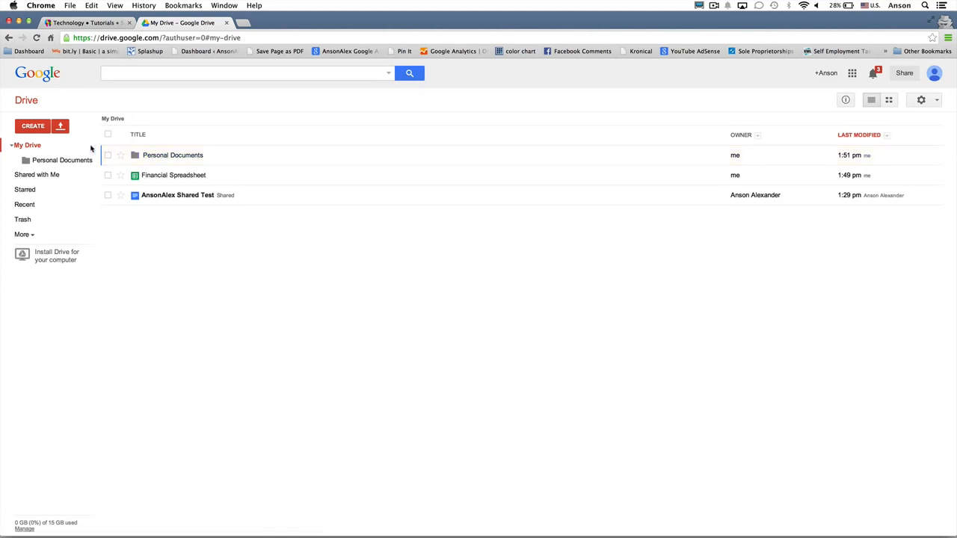
{"action": "left_click", "coordinate": [71, 204]}
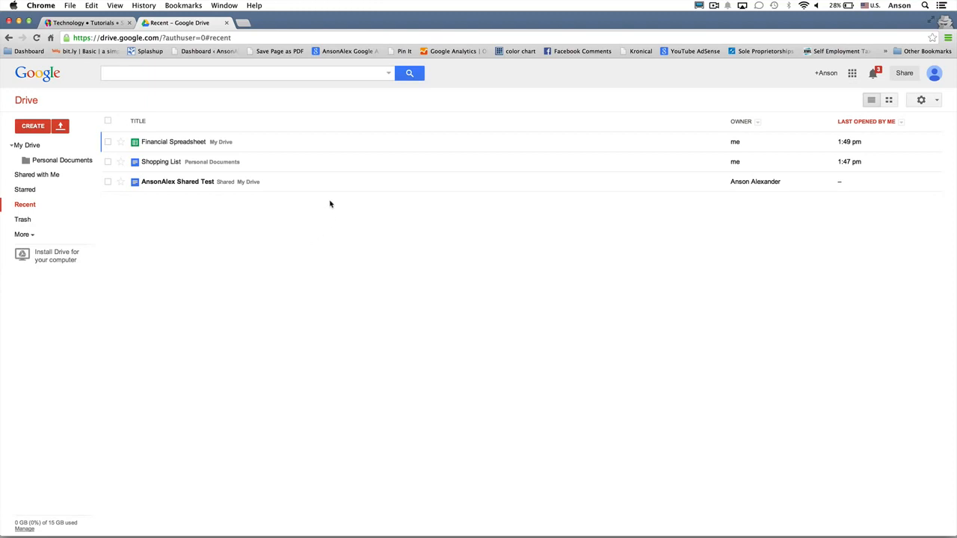
{"action": "left_click", "coordinate": [41, 150]}
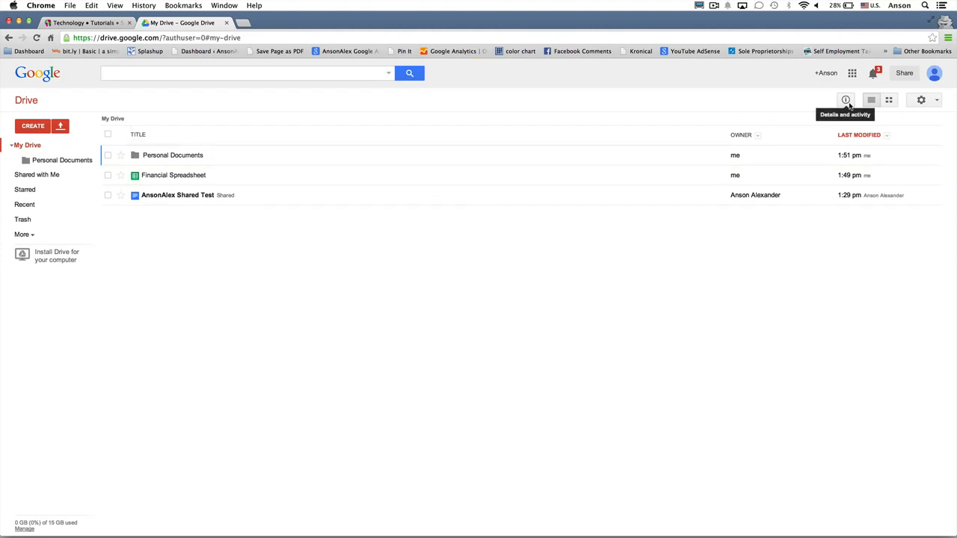
{"action": "left_click", "coordinate": [847, 103]}
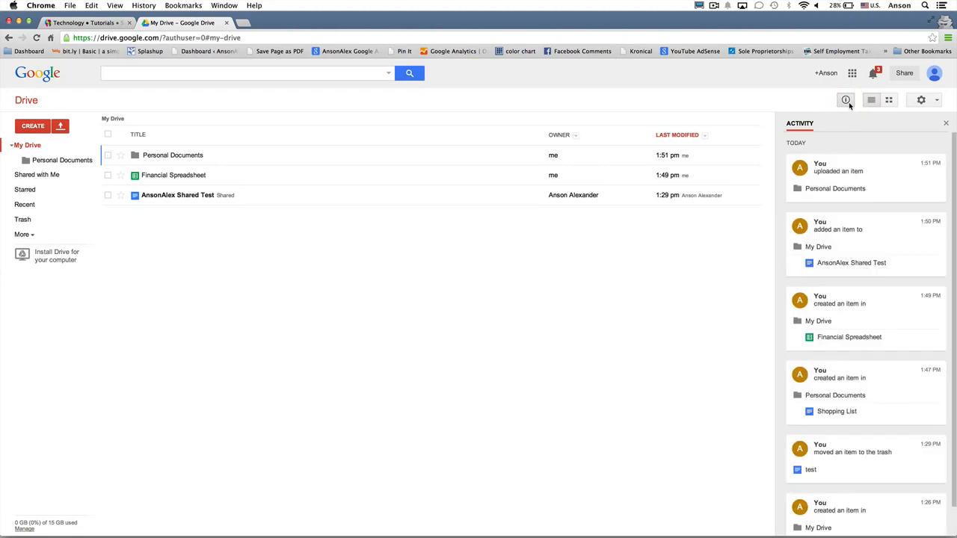
{"action": "left_click", "coordinate": [417, 182]}
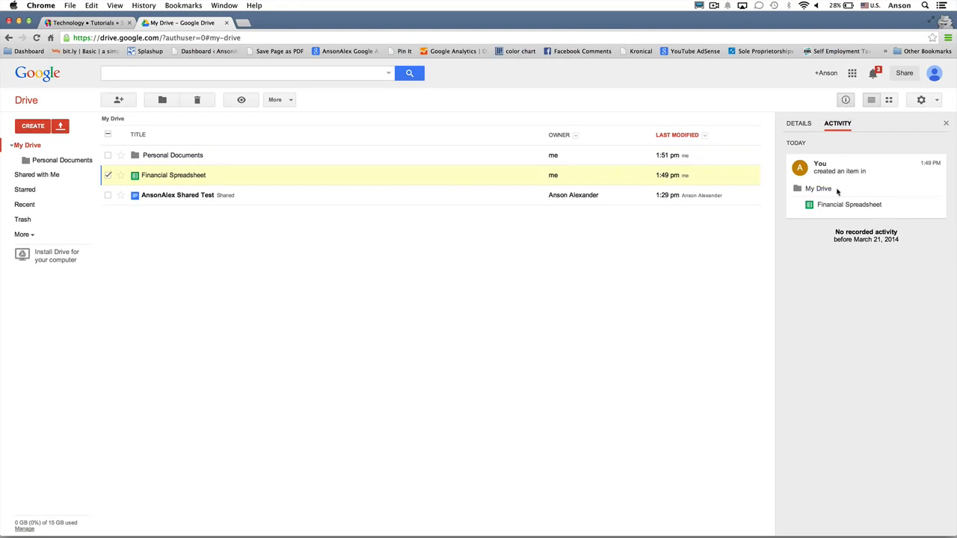
{"action": "left_click", "coordinate": [800, 124]}
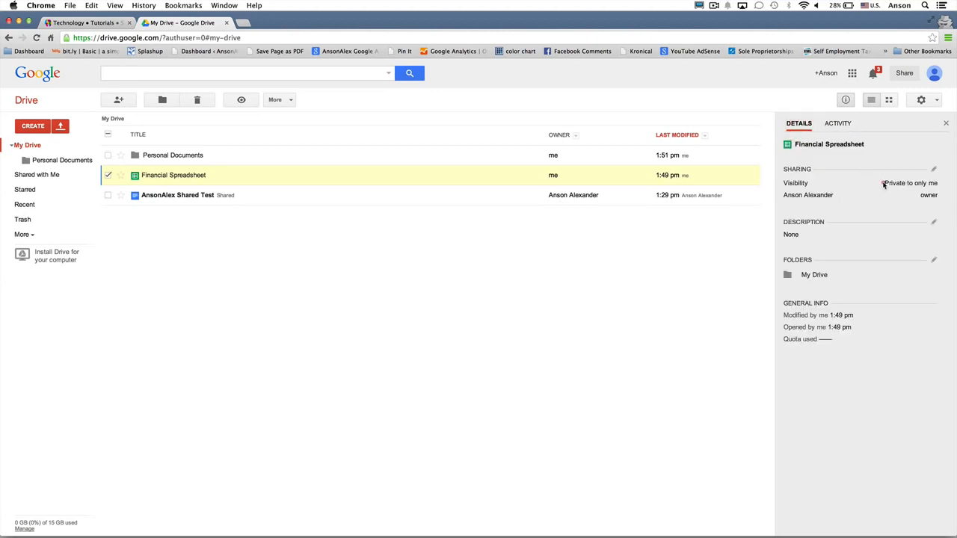
{"action": "left_click", "coordinate": [936, 183]}
{"action": "left_click", "coordinate": [62, 149]}
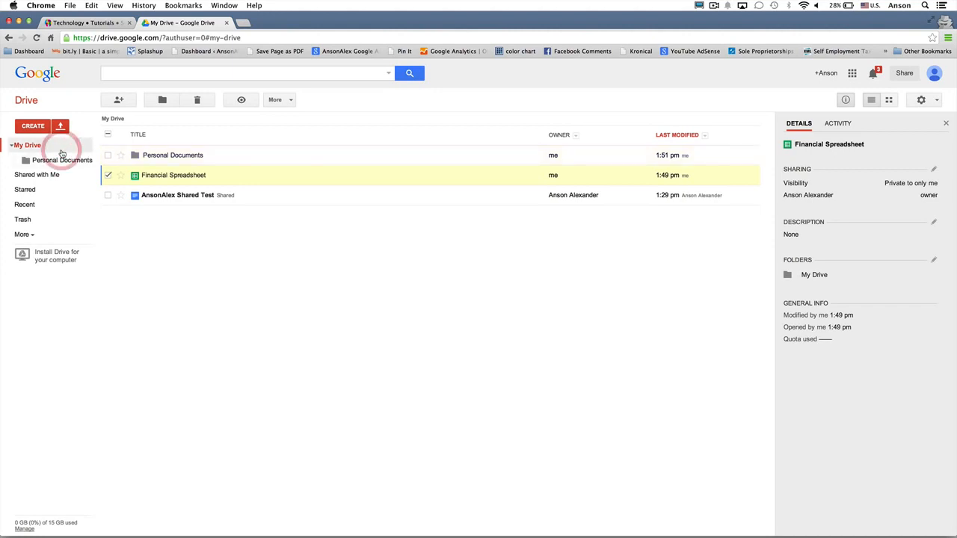
{"action": "left_click", "coordinate": [108, 175]}
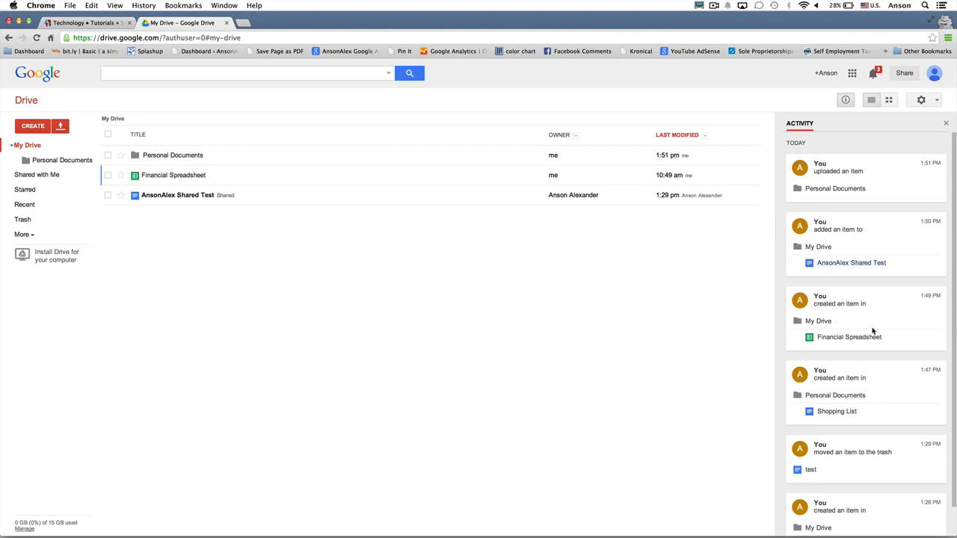
{"action": "left_click", "coordinate": [845, 102]}
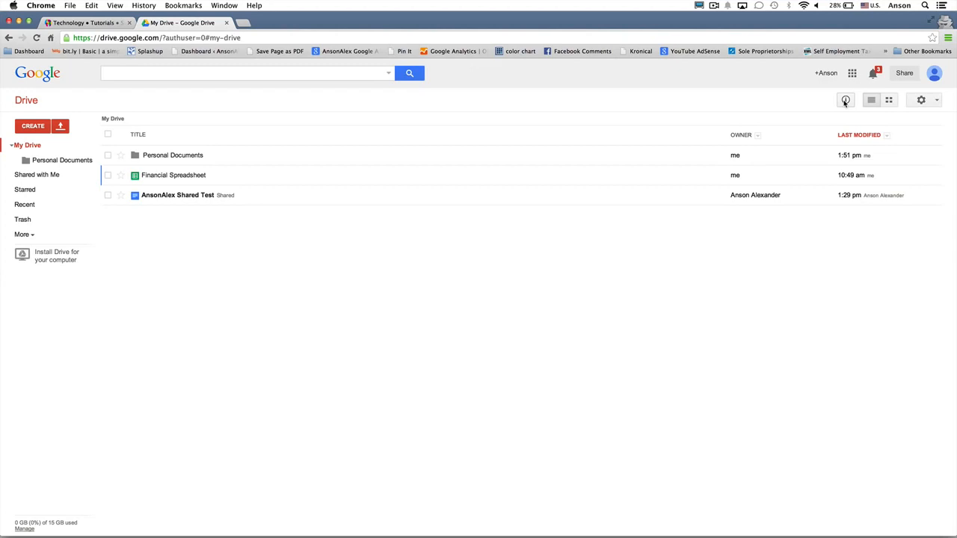
- Open the shared test document in Google Docs, then close that tab to return to Drive
{"action": "right_click", "coordinate": [272, 197]}
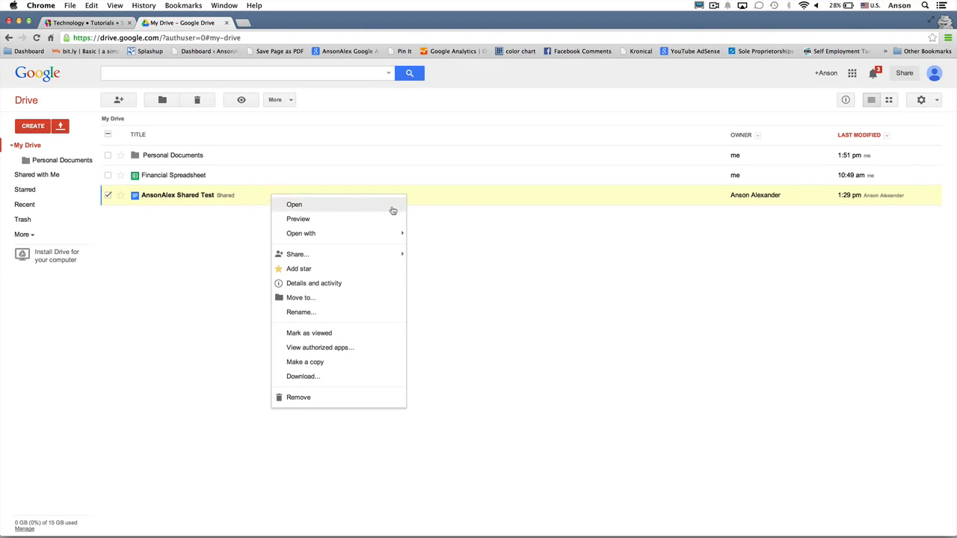
{"action": "left_click", "coordinate": [211, 258]}
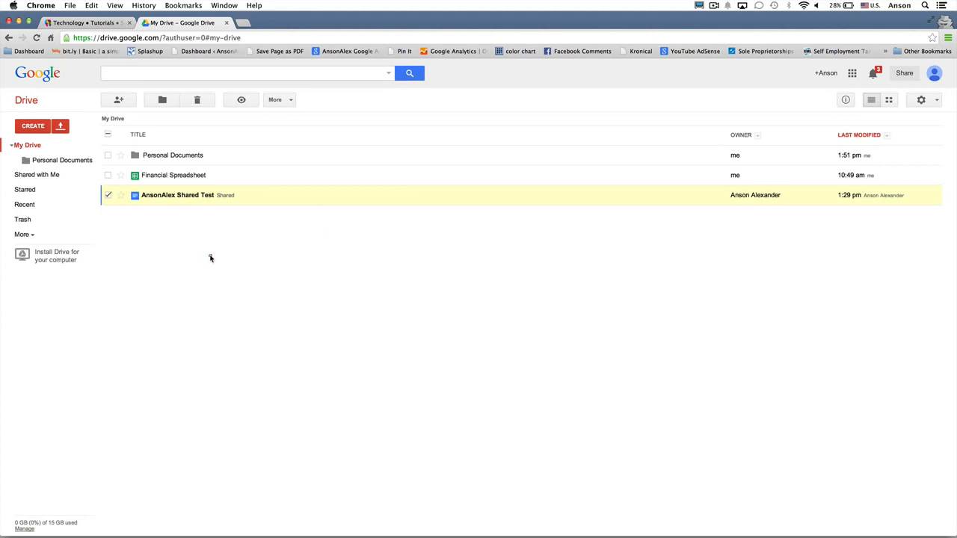
{"action": "left_click", "coordinate": [204, 196]}
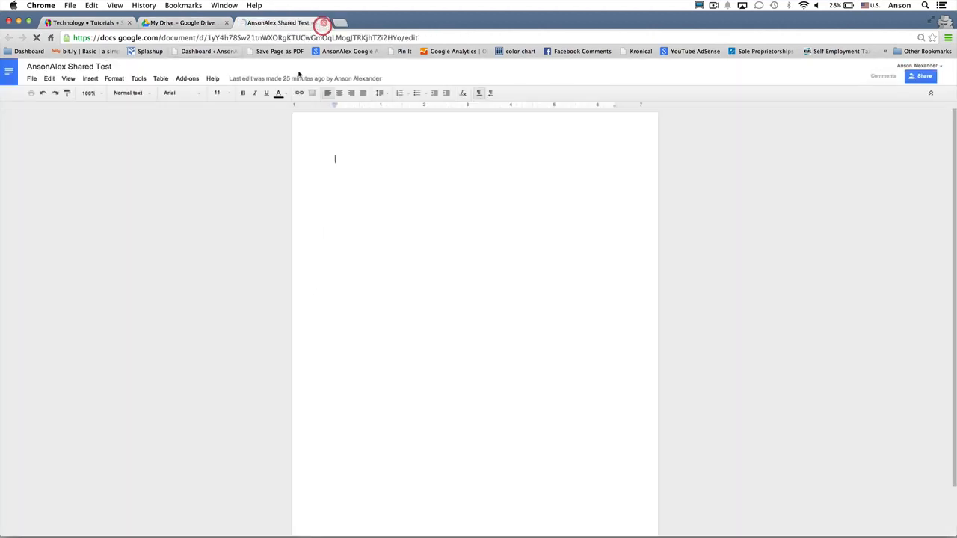
{"action": "left_click", "coordinate": [323, 23]}
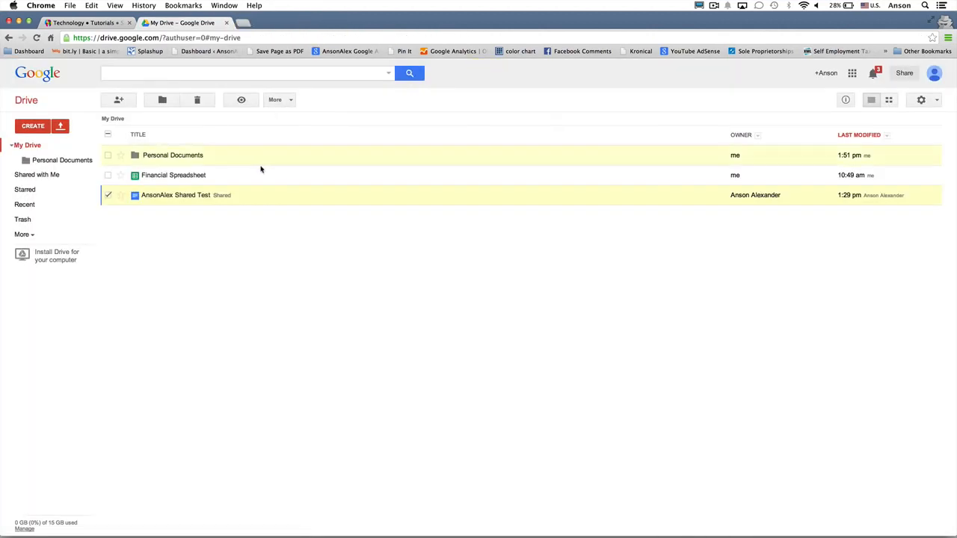
- Bring up the Download conversion options for the AnsonAlex Shared Test document
{"action": "right_click", "coordinate": [260, 197]}
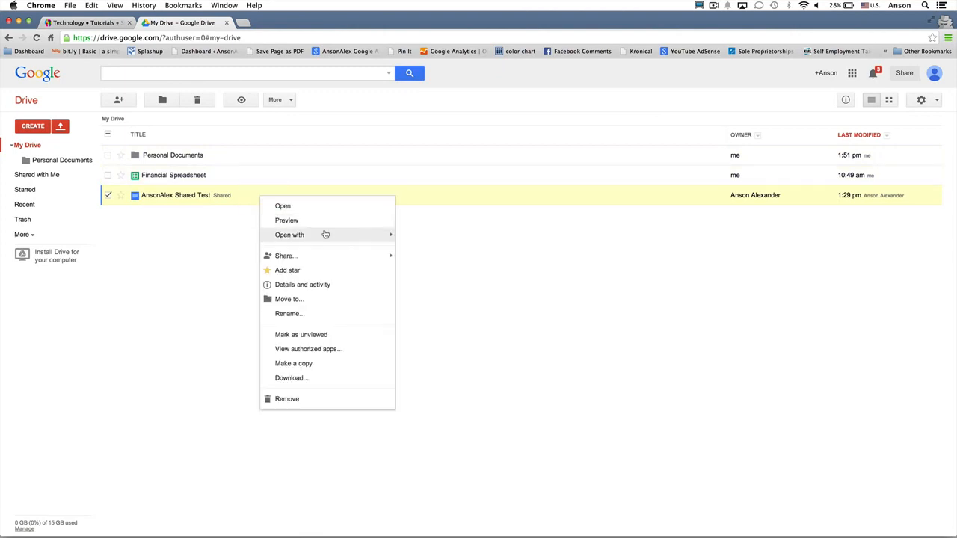
{"action": "mouse_move", "coordinate": [333, 257]}
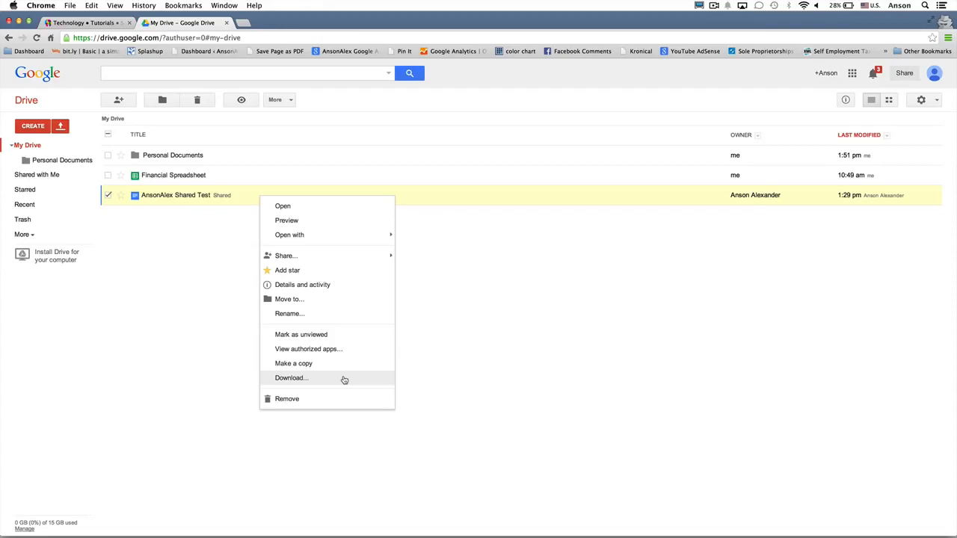
{"action": "left_click", "coordinate": [344, 379]}
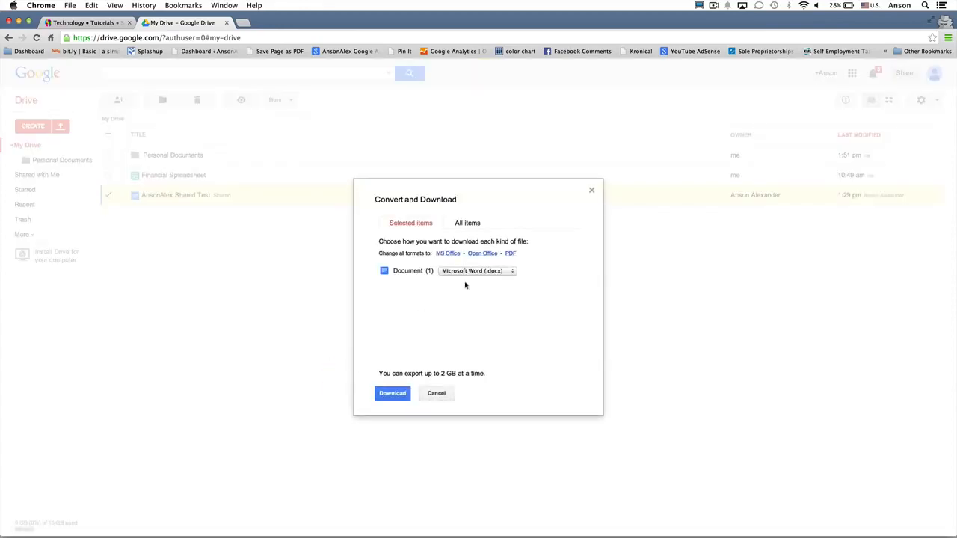
{"action": "left_click", "coordinate": [509, 275]}
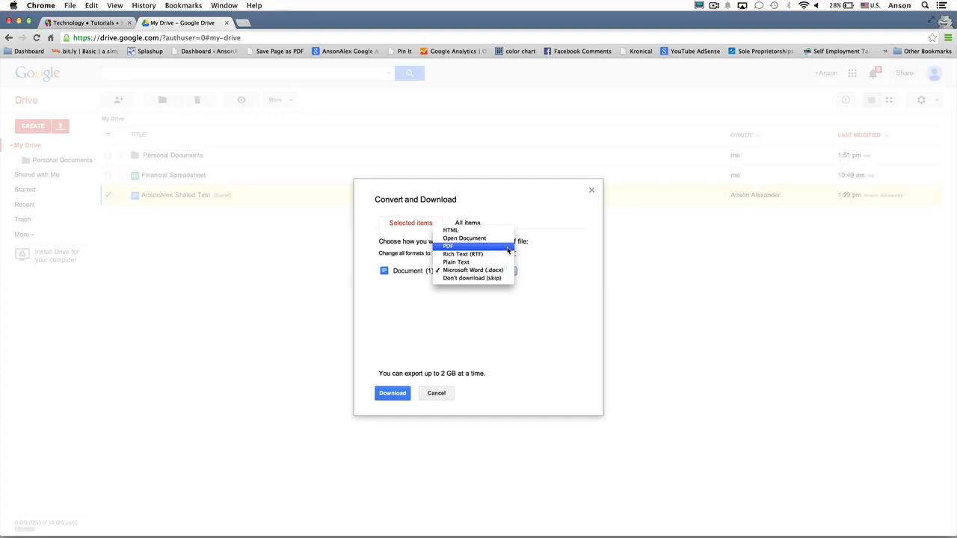
{"action": "left_click", "coordinate": [439, 394]}
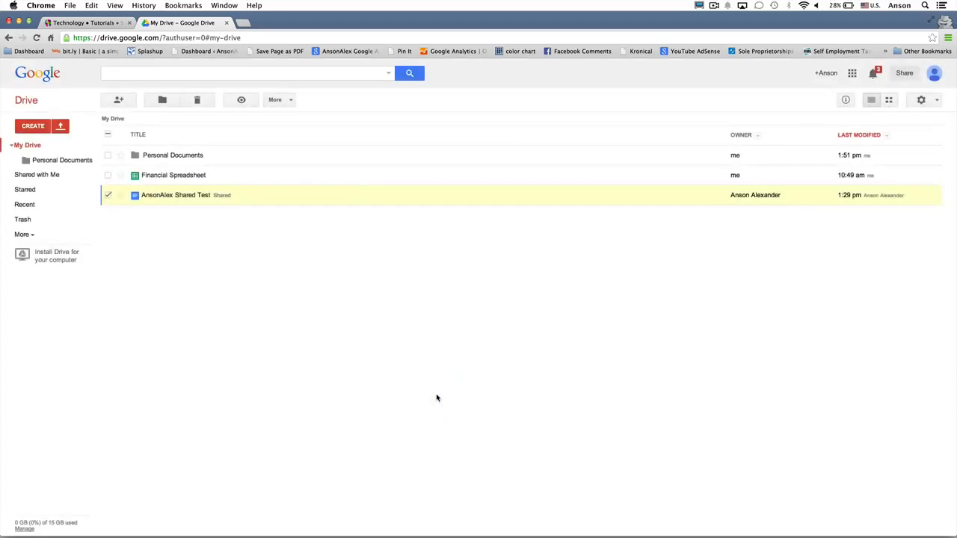
- Invite another person's e-mail to AnsonAlex Shared Test with Can view access, adding a message and sending
{"action": "right_click", "coordinate": [292, 197]}
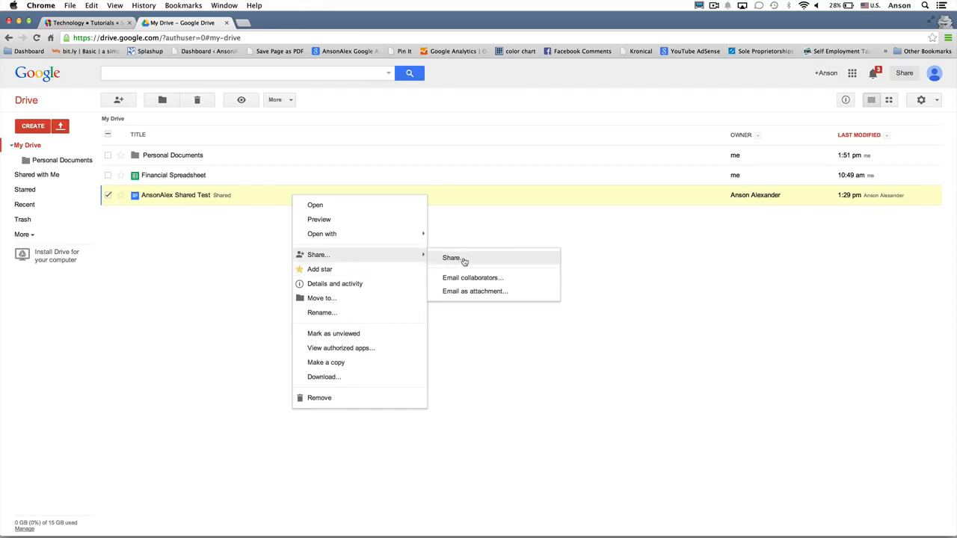
{"action": "left_click", "coordinate": [514, 261]}
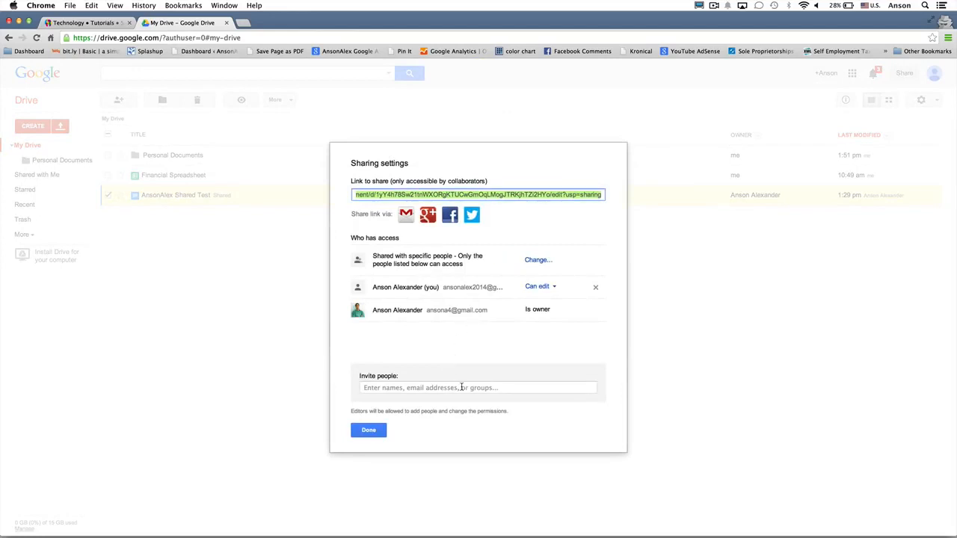
{"action": "left_click", "coordinate": [461, 388]}
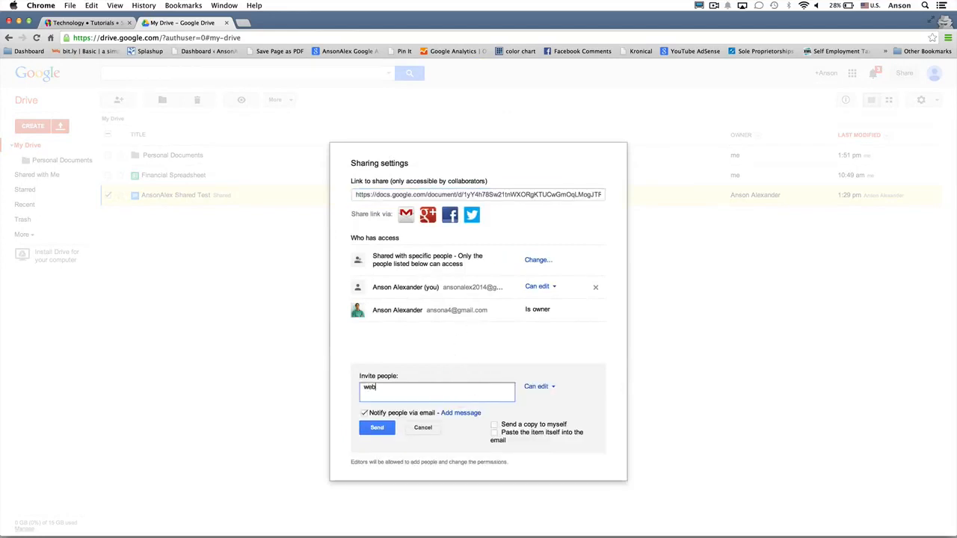
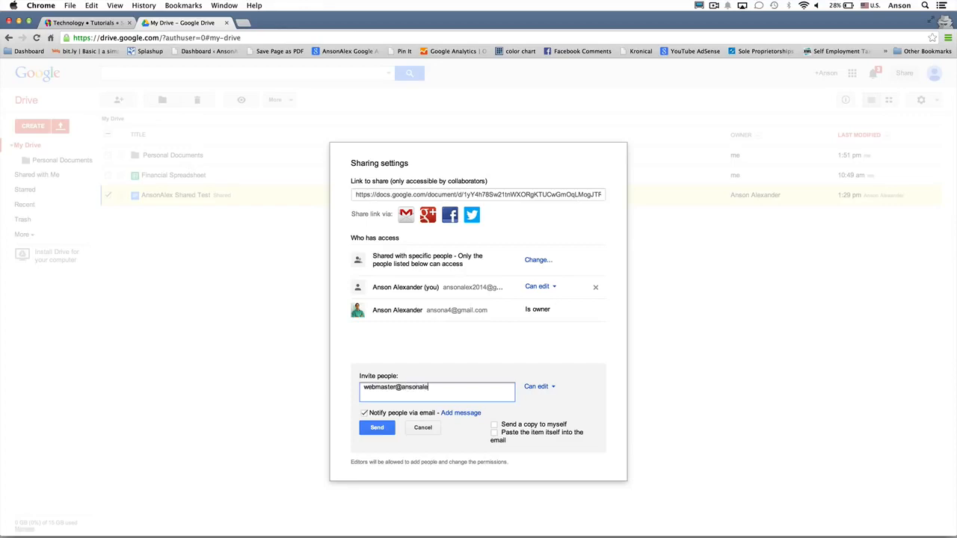
{"action": "left_click", "coordinate": [539, 387]}
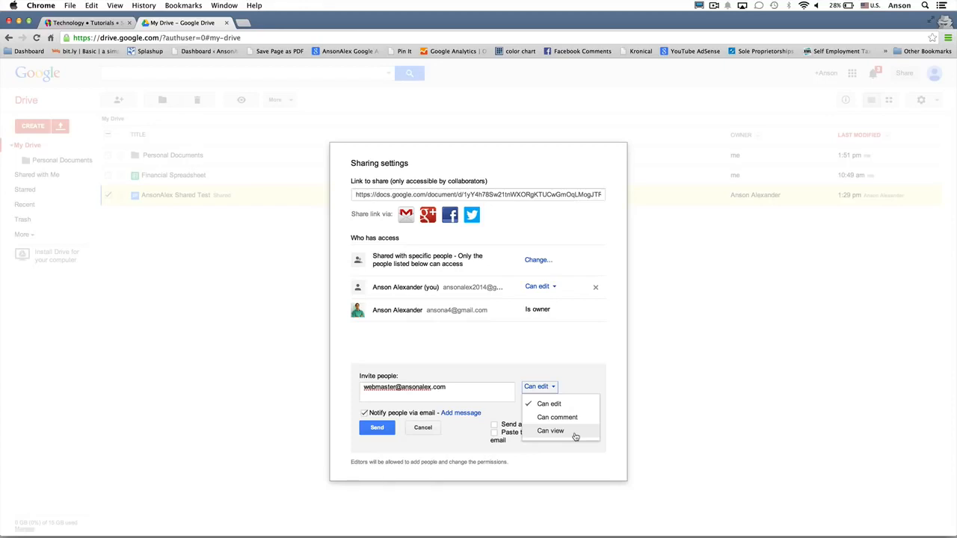
{"action": "left_click", "coordinate": [575, 434]}
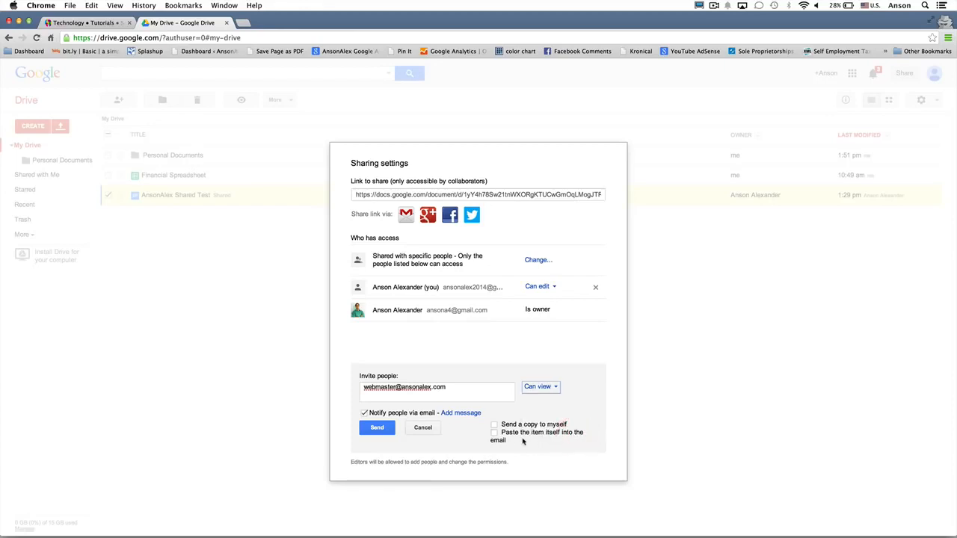
{"action": "left_click", "coordinate": [474, 415]}
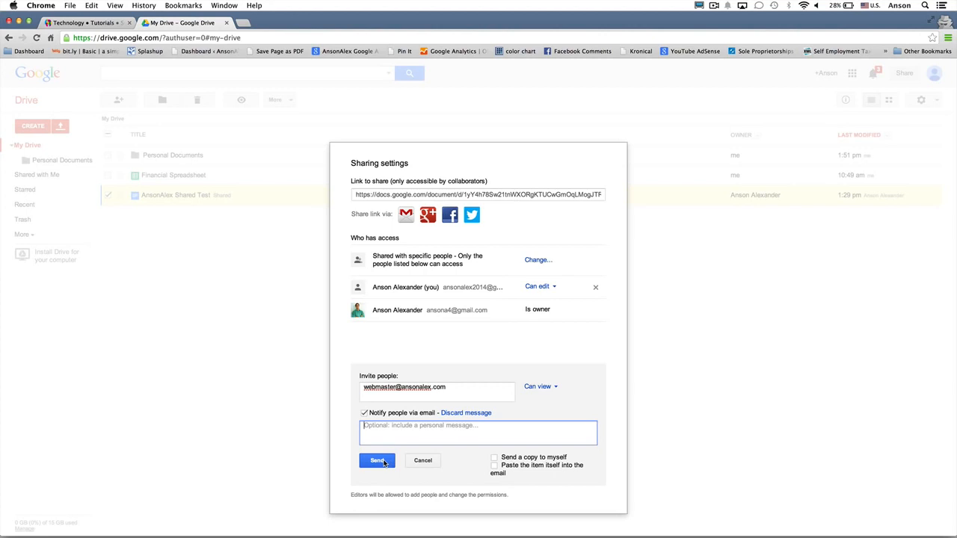
{"action": "left_click", "coordinate": [384, 462]}
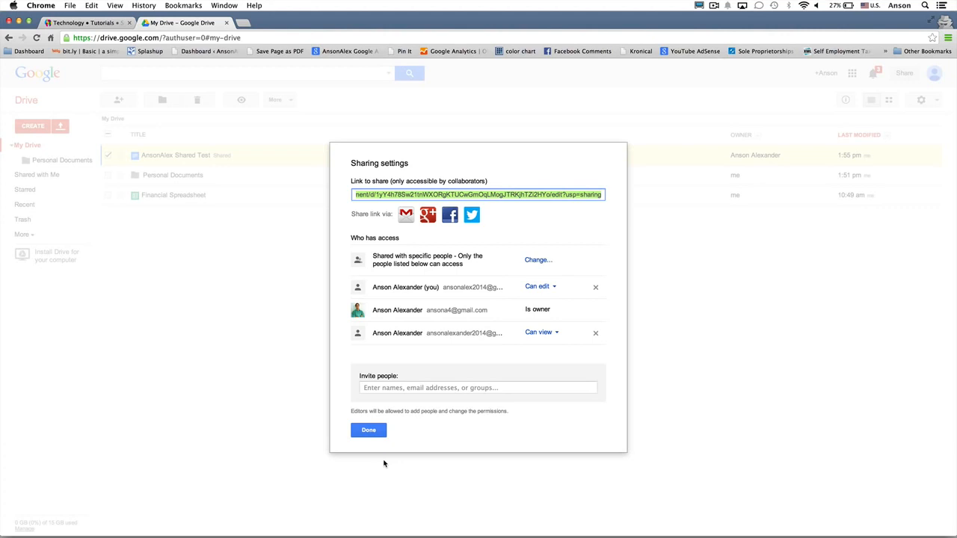
{"action": "left_click", "coordinate": [369, 430]}
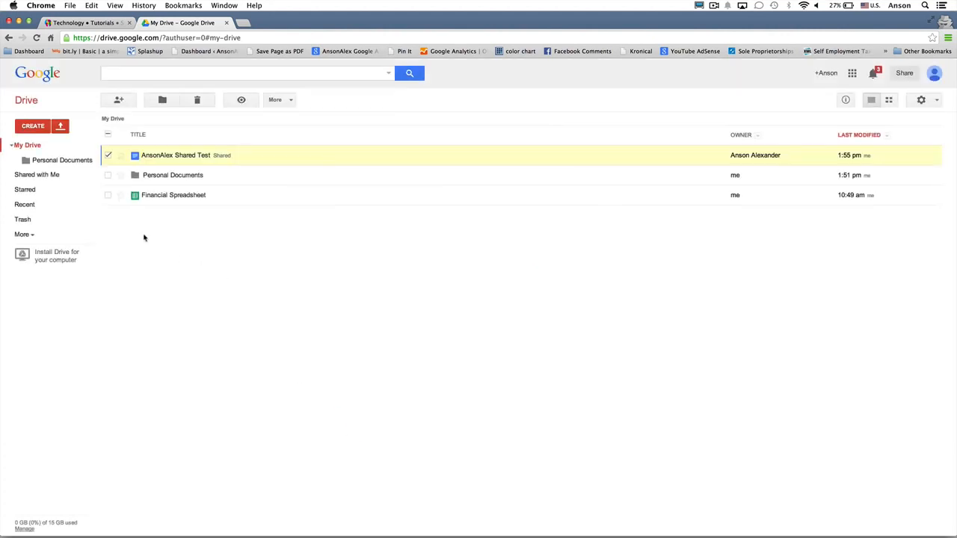
- Look at Shared with Me, return to My Drive and open Financial Spreadsheet's actions
{"action": "left_click", "coordinate": [58, 176]}
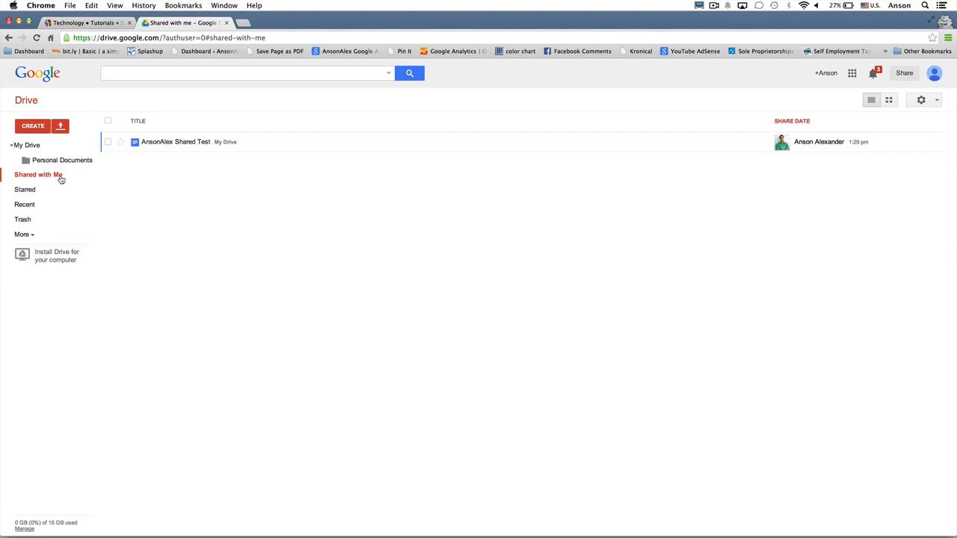
{"action": "left_click", "coordinate": [34, 147]}
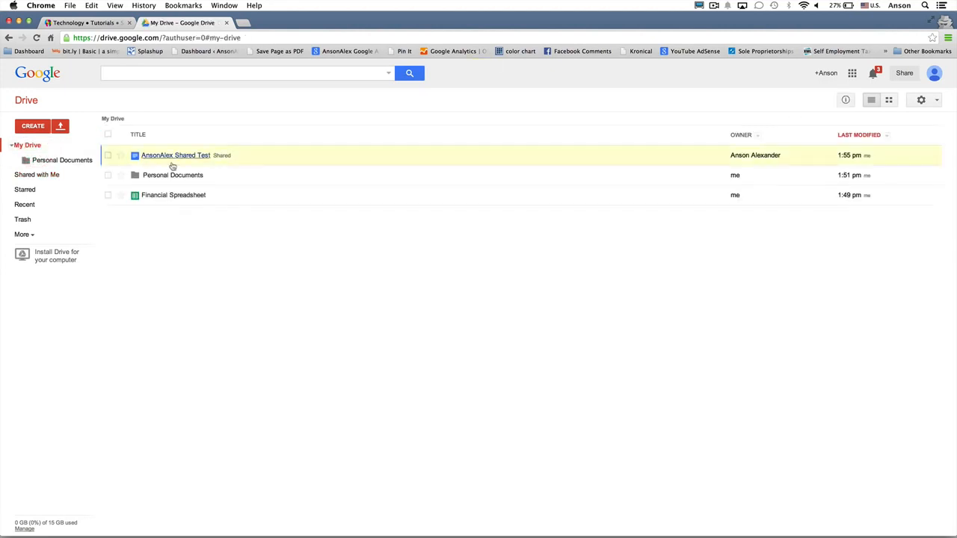
{"action": "right_click", "coordinate": [224, 199]}
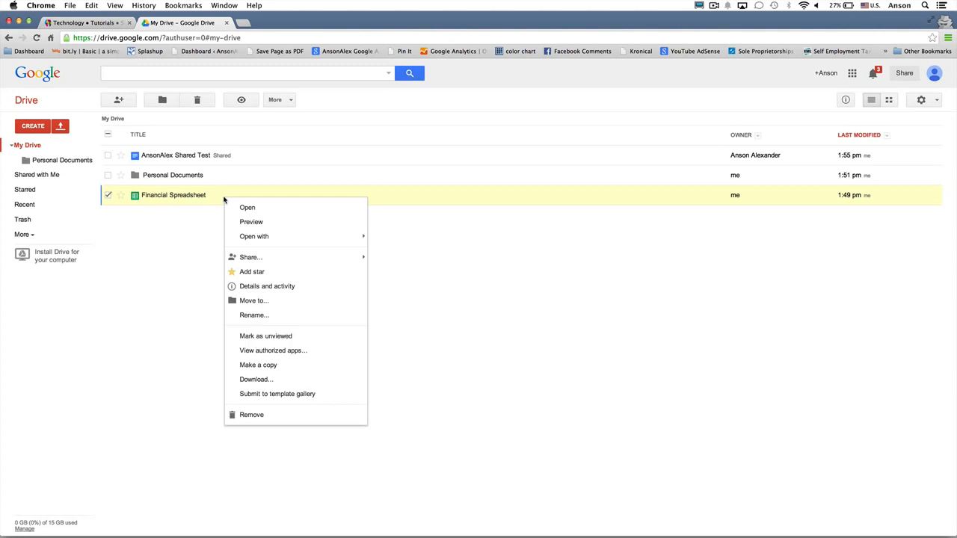
- Email Financial Spreadsheet as an attachment to the recipient's address, keeping Microsoft Excel (.xlsx) format
{"action": "mouse_move", "coordinate": [297, 263]}
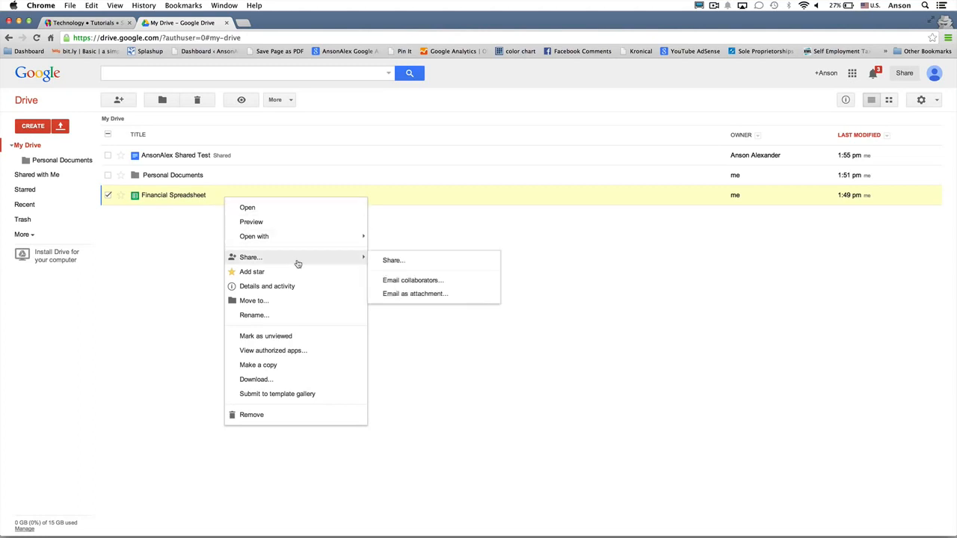
{"action": "left_click", "coordinate": [451, 295]}
{"action": "left_click", "coordinate": [394, 239]}
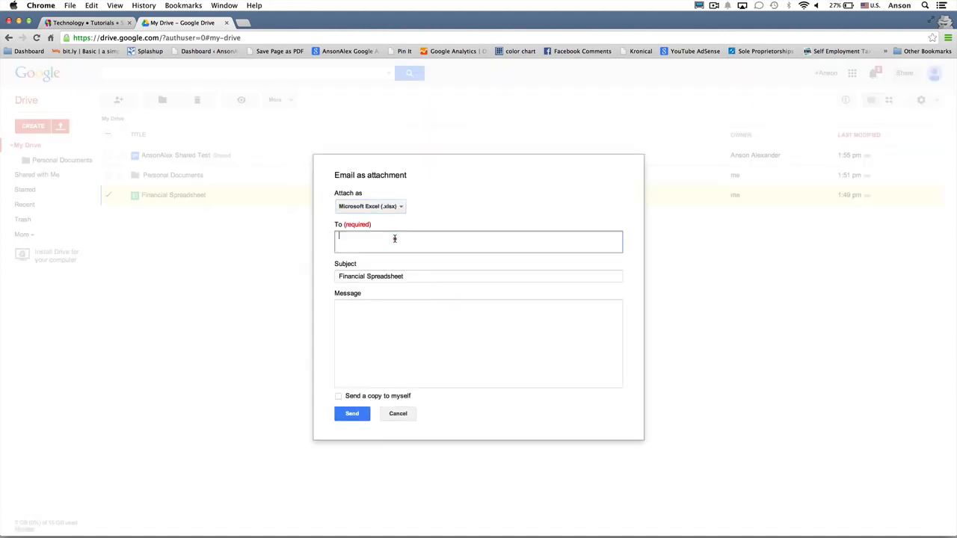
{"action": "left_click", "coordinate": [407, 311]}
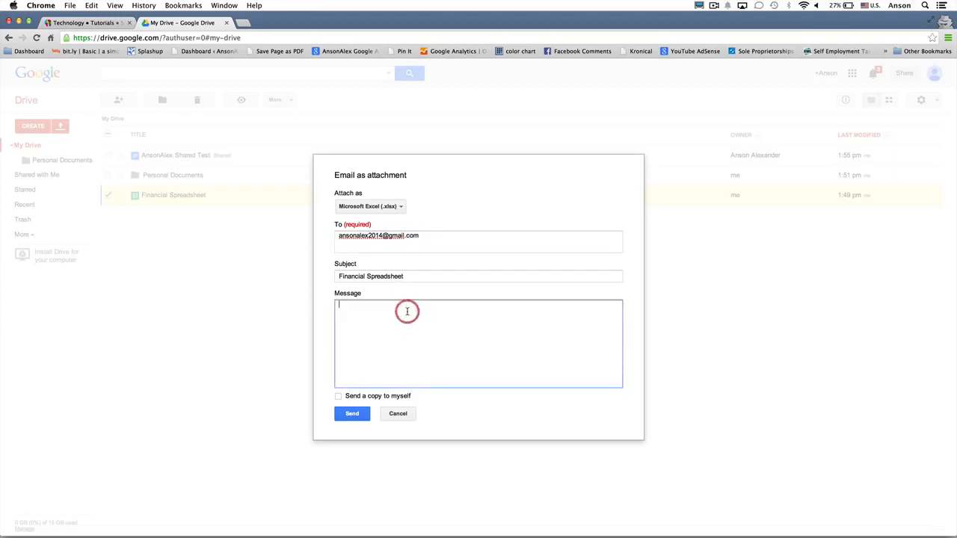
{"action": "left_click", "coordinate": [400, 210]}
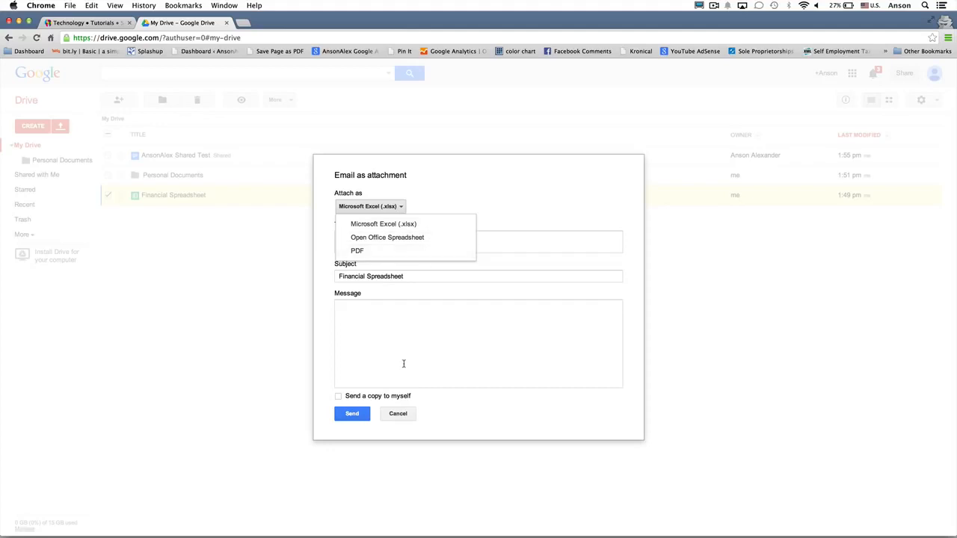
{"action": "left_click", "coordinate": [400, 417]}
- Cancel the spreadsheet email and email AnsonAlex Shared Test attached as Microsoft Word (.docx) instead
{"action": "left_click", "coordinate": [397, 414]}
{"action": "right_click", "coordinate": [271, 159]}
{"action": "mouse_move", "coordinate": [301, 199]}
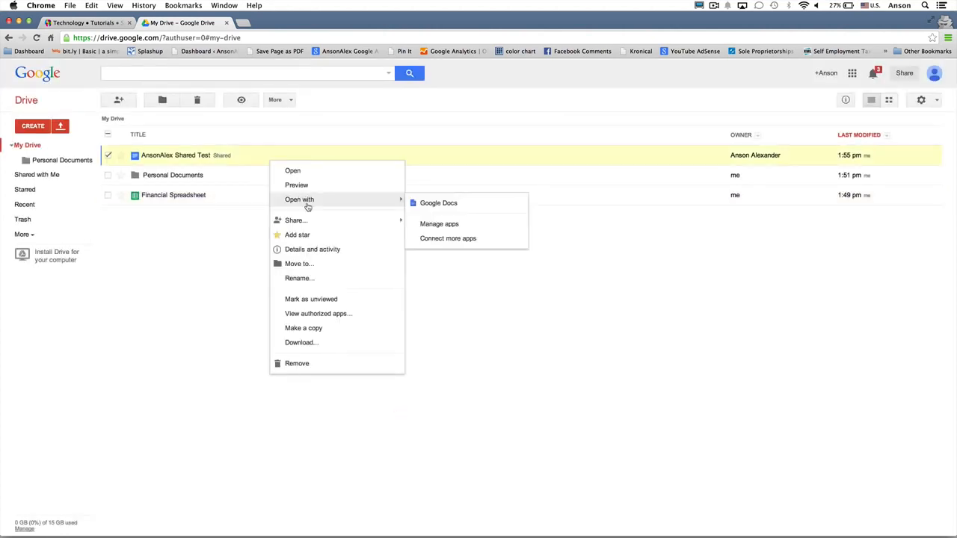
{"action": "mouse_move", "coordinate": [357, 219]}
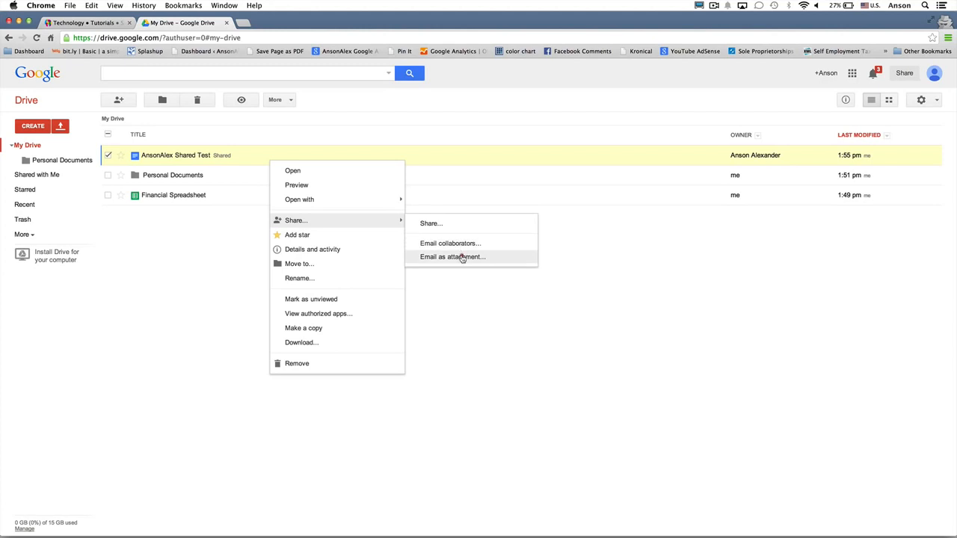
{"action": "left_click", "coordinate": [462, 257]}
{"action": "left_click", "coordinate": [361, 208]}
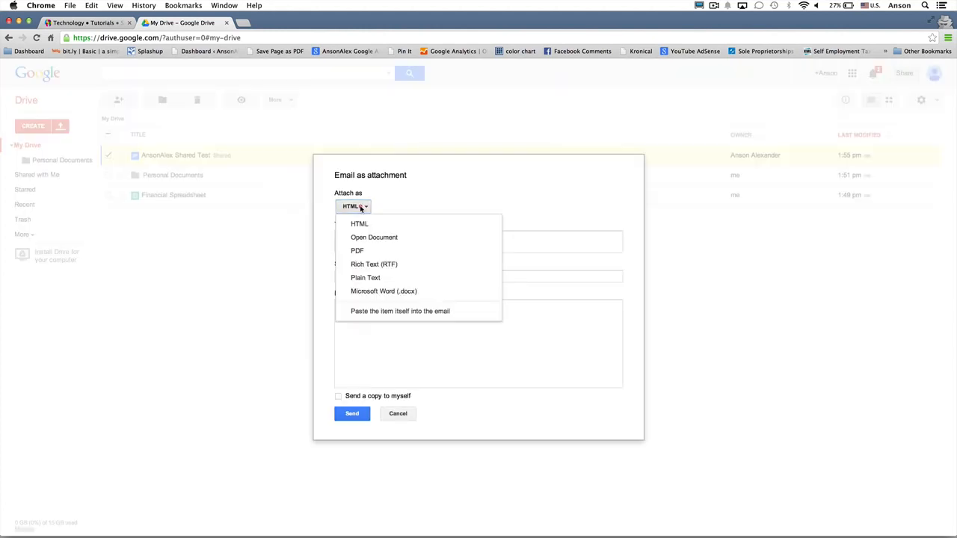
{"action": "left_click", "coordinate": [430, 291]}
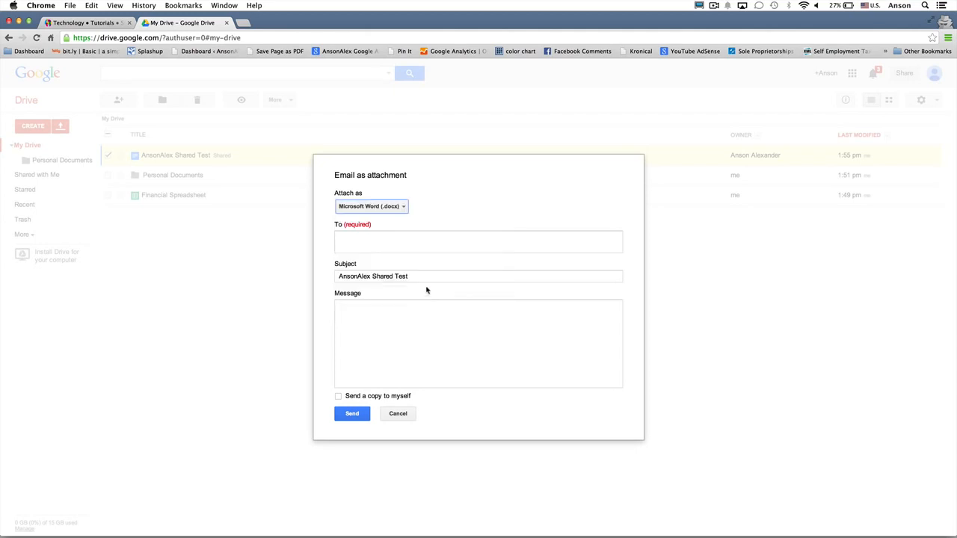
- Fill in the recipient's e-mail address, send the attachment, and open a new browser tab
{"action": "left_click", "coordinate": [421, 243]}
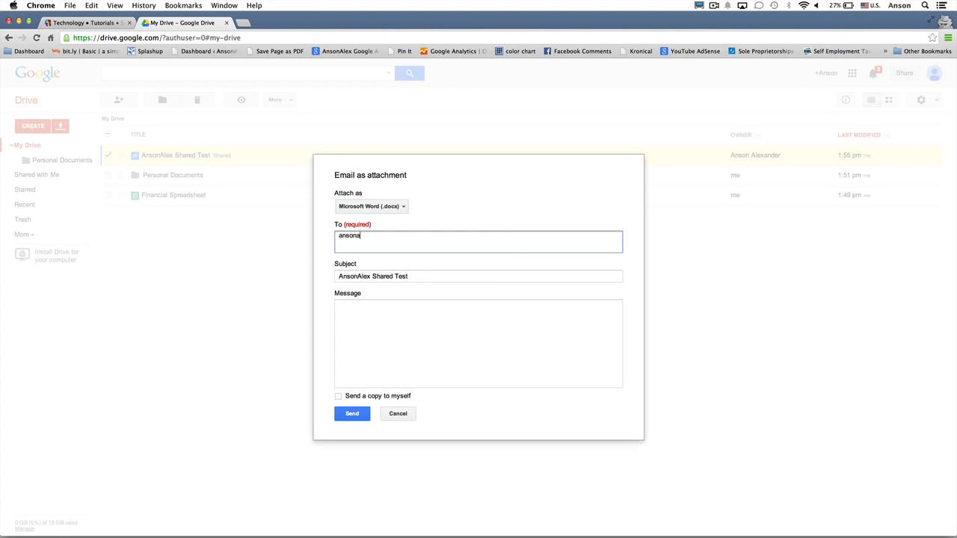
{"action": "key", "text": "Tab"}
{"action": "key", "text": "Tab"}
{"action": "left_click", "coordinate": [358, 413]}
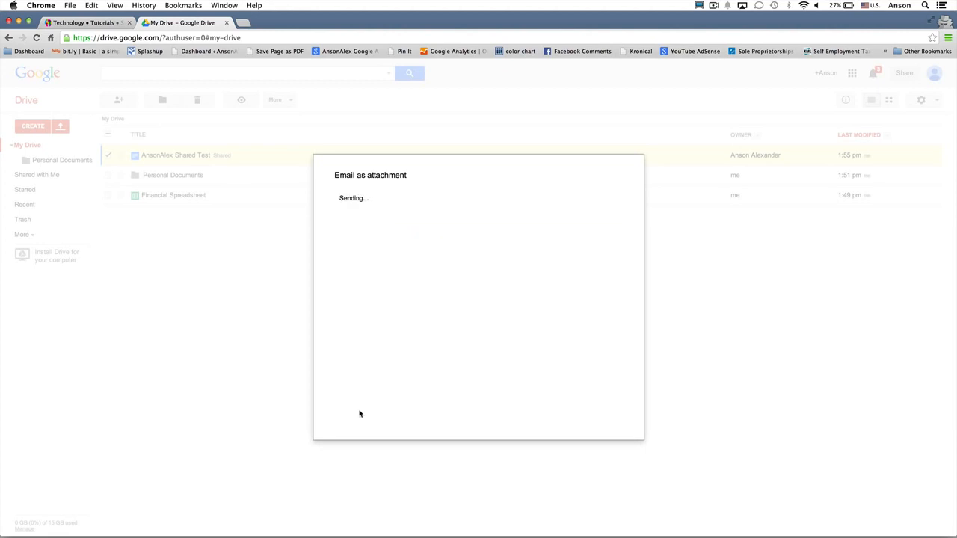
{"action": "left_click", "coordinate": [246, 25]}
- Go to gmail.com and open the email carrying the AnsonAlex Shared Test attachment
{"action": "type", "text": "gmail.com"}
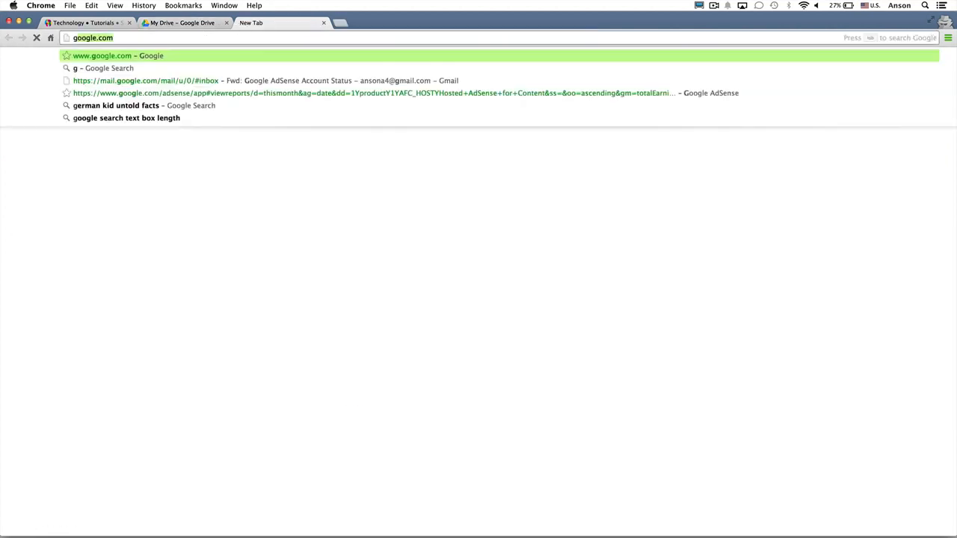
{"action": "key", "text": "Return"}
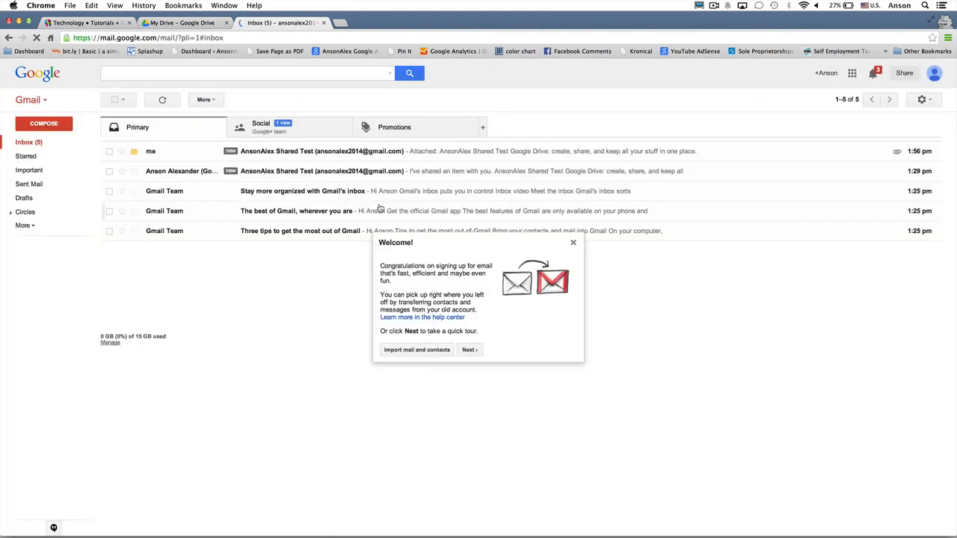
{"action": "left_click", "coordinate": [388, 154]}
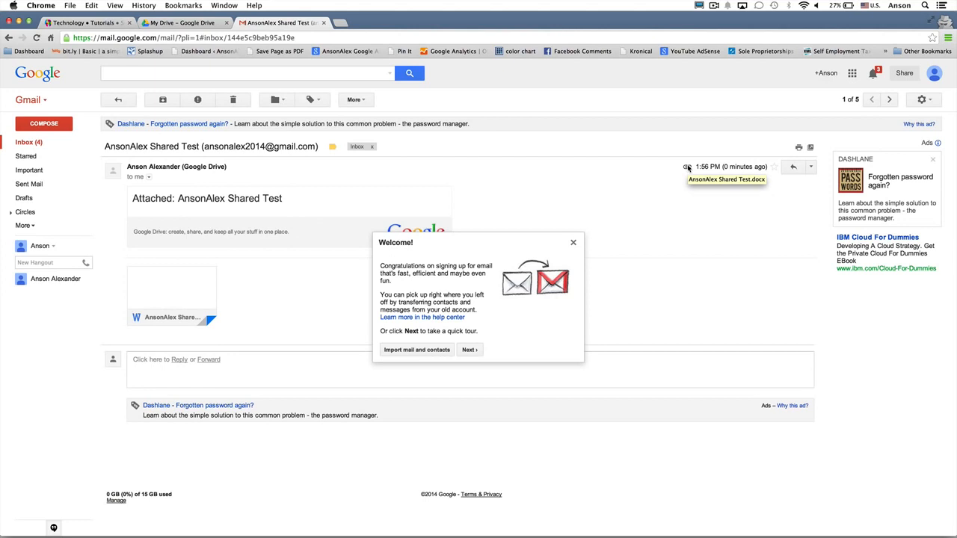
- Dismiss the Gmail welcome and tour messages, then download AnsonAlex Shared Test.docx
{"action": "left_click", "coordinate": [573, 243]}
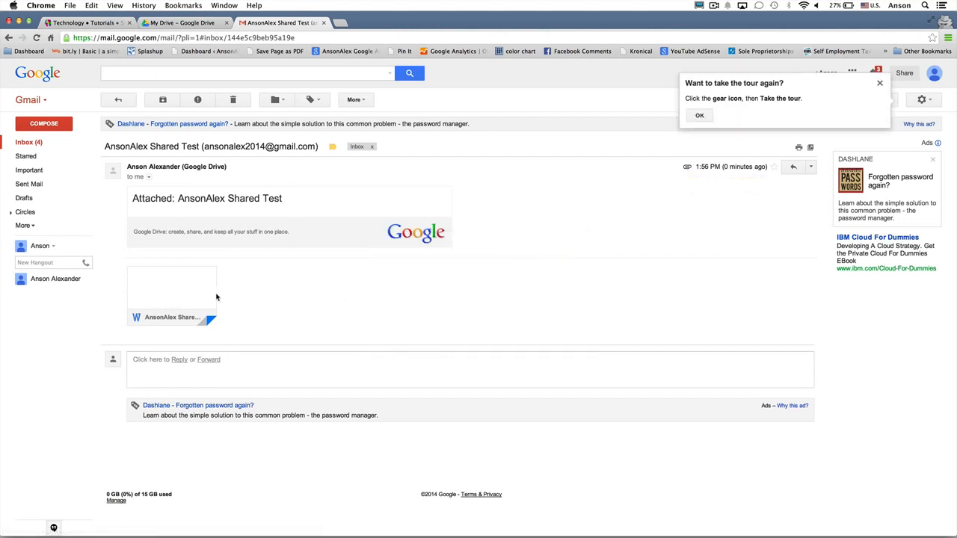
{"action": "mouse_move", "coordinate": [191, 299]}
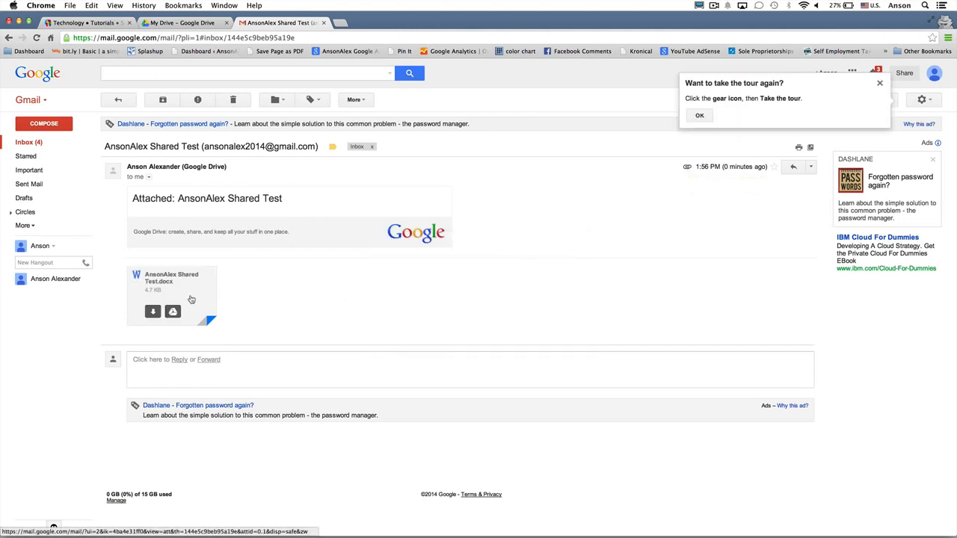
{"action": "left_click", "coordinate": [154, 315]}
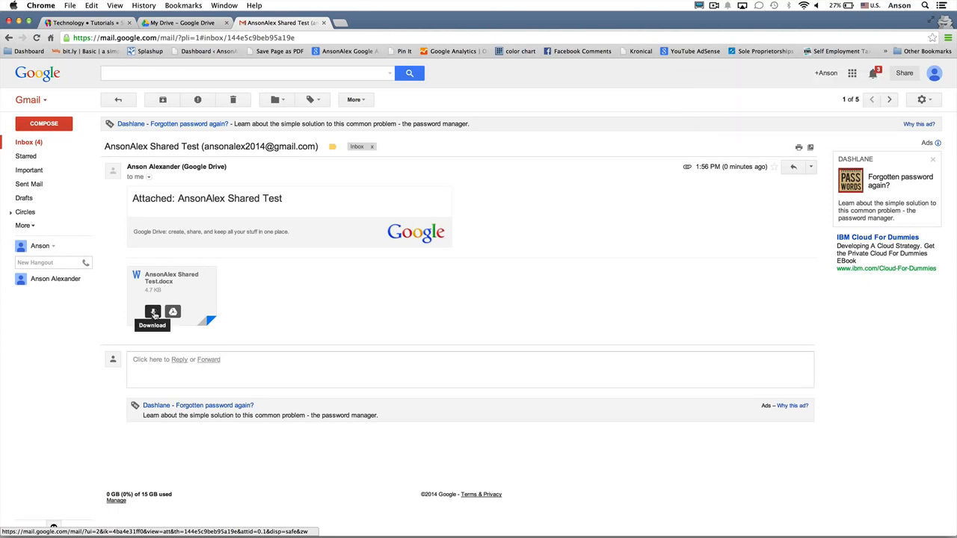
{"action": "left_click", "coordinate": [154, 314]}
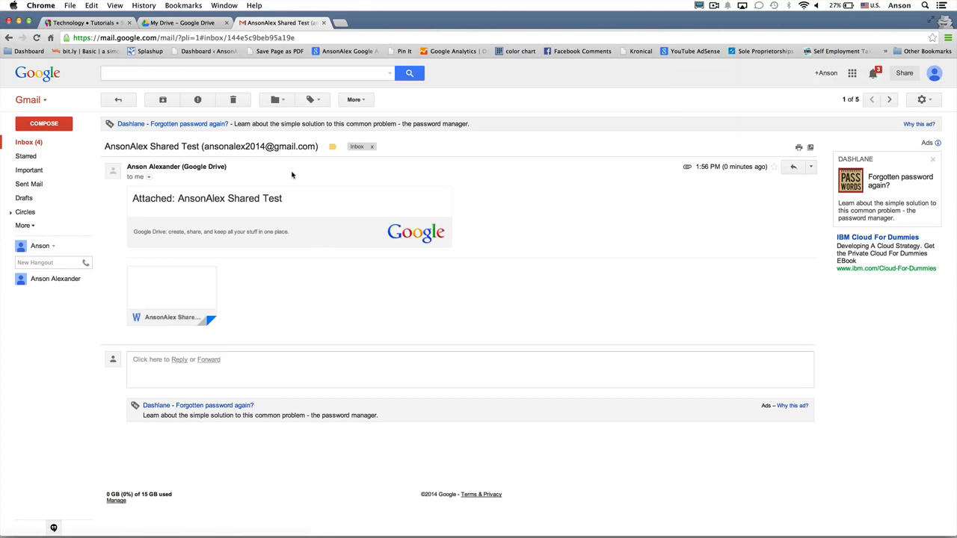
- Save AnsonAlex Shared Test.docx to Drive, filing it in the Personal Documents folder
{"action": "mouse_move", "coordinate": [185, 290]}
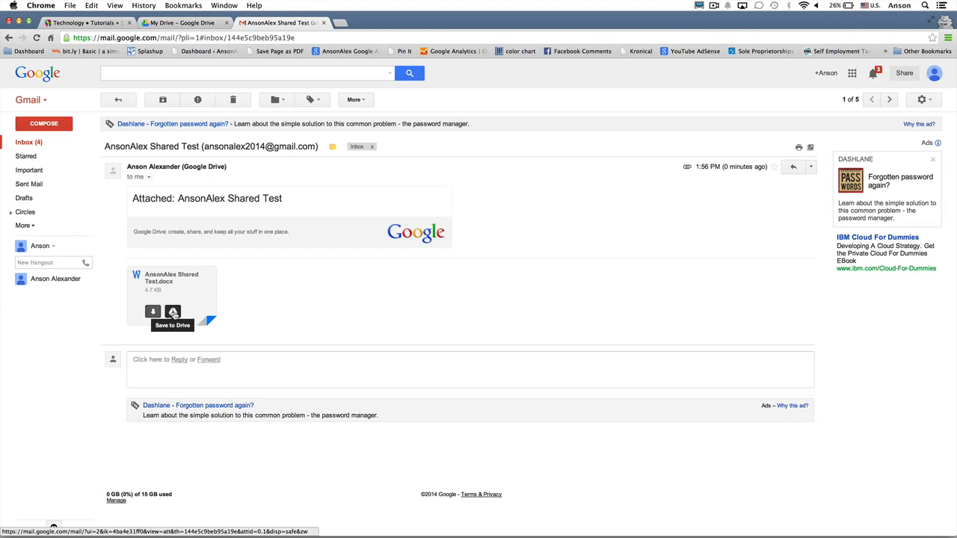
{"action": "left_click", "coordinate": [172, 312]}
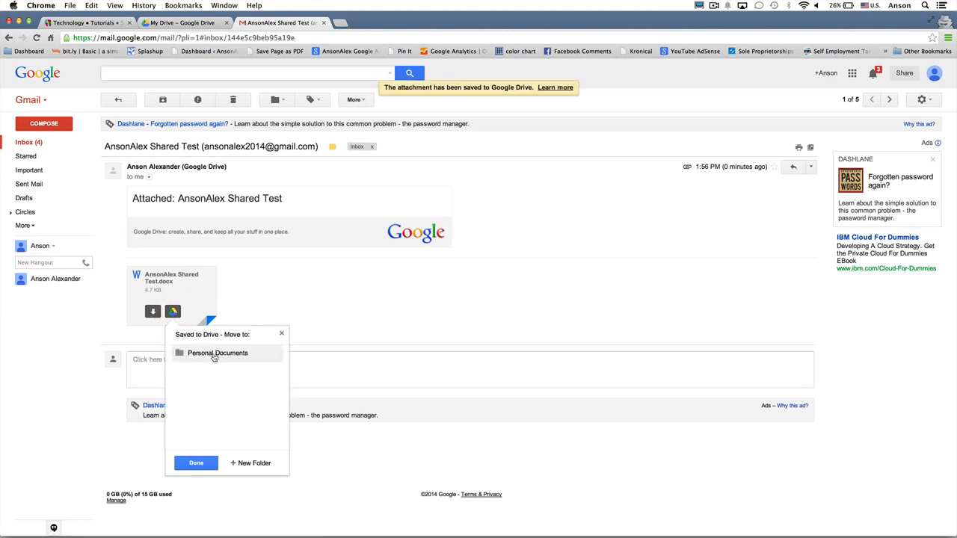
{"action": "left_click", "coordinate": [211, 356]}
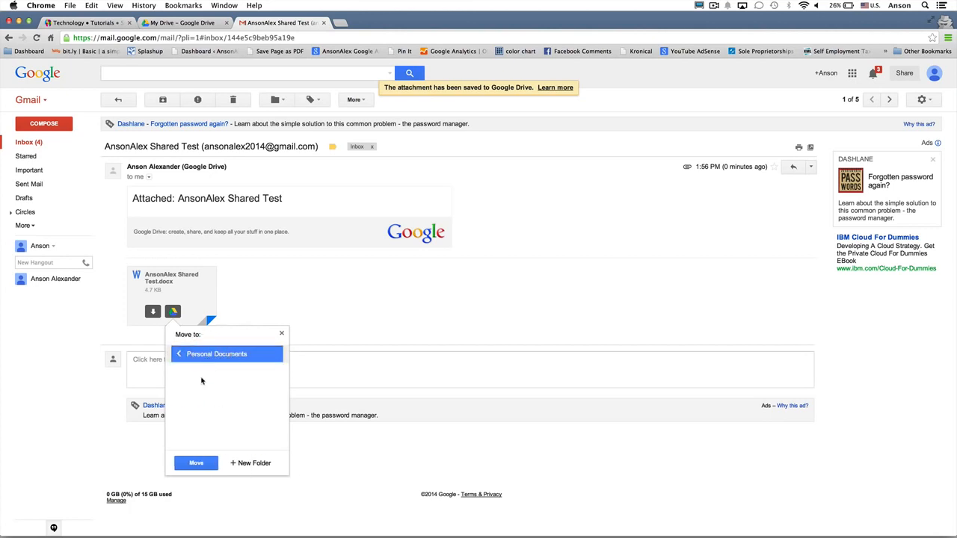
{"action": "left_click", "coordinate": [197, 465]}
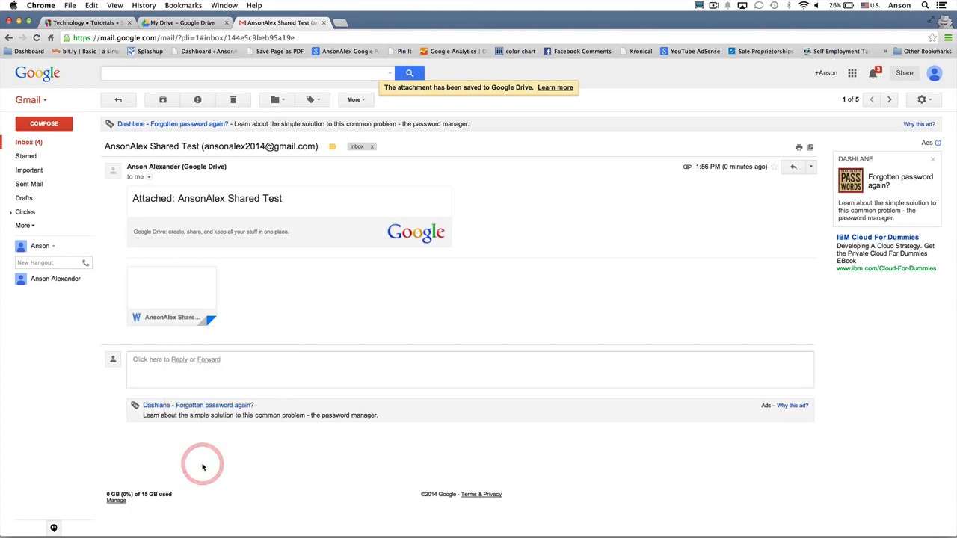
{"action": "left_click", "coordinate": [190, 23]}
- Open Personal Documents, preview AnsonAlex Shared Test.docx, then close the preview
{"action": "left_click", "coordinate": [155, 173]}
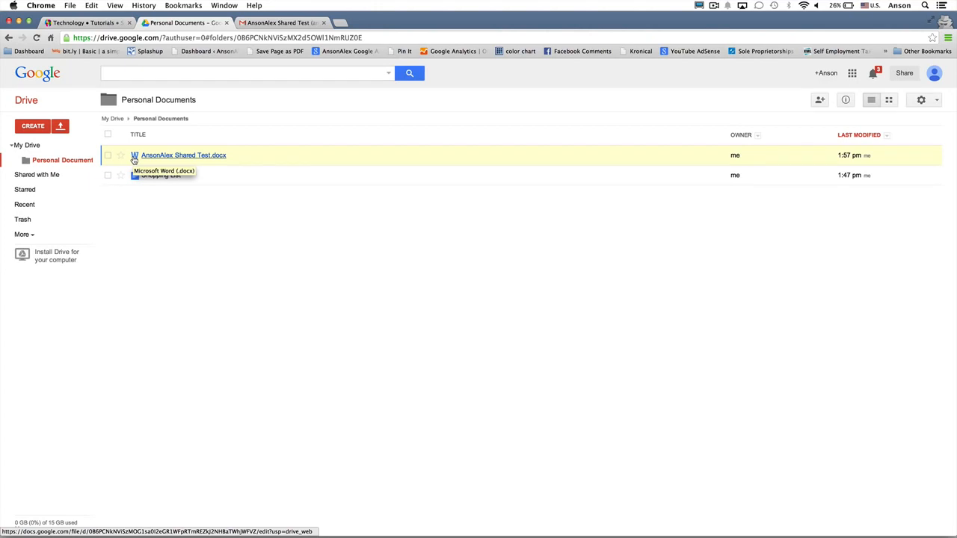
{"action": "left_click", "coordinate": [179, 157]}
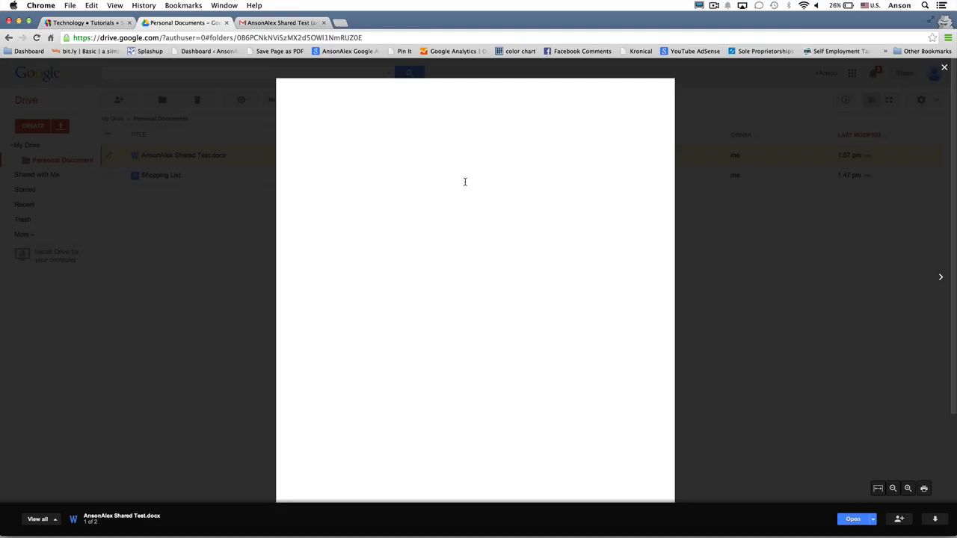
{"action": "left_click", "coordinate": [726, 263]}
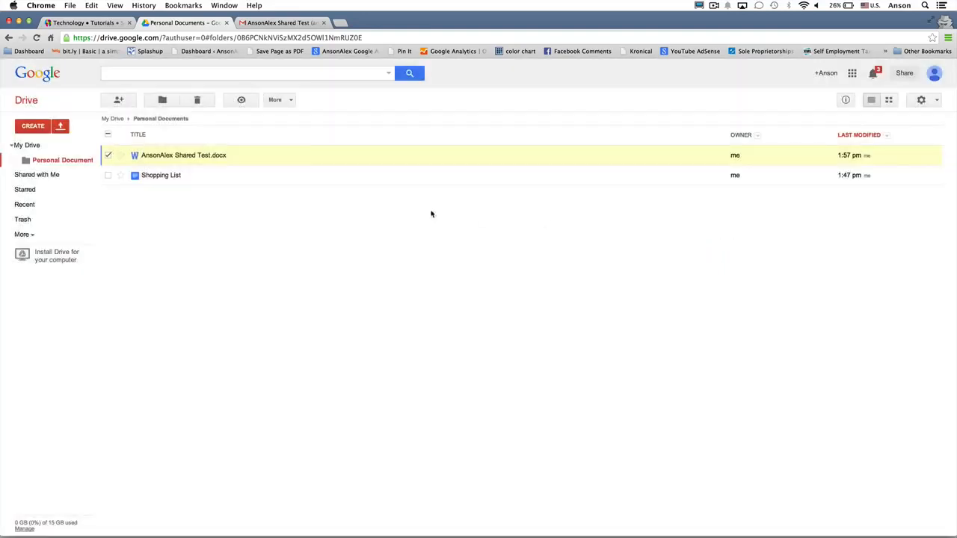
- Open AnsonAlex Shared Test.docx with Google Docs to make a Docs copy, then return to My Drive
{"action": "right_click", "coordinate": [280, 161]}
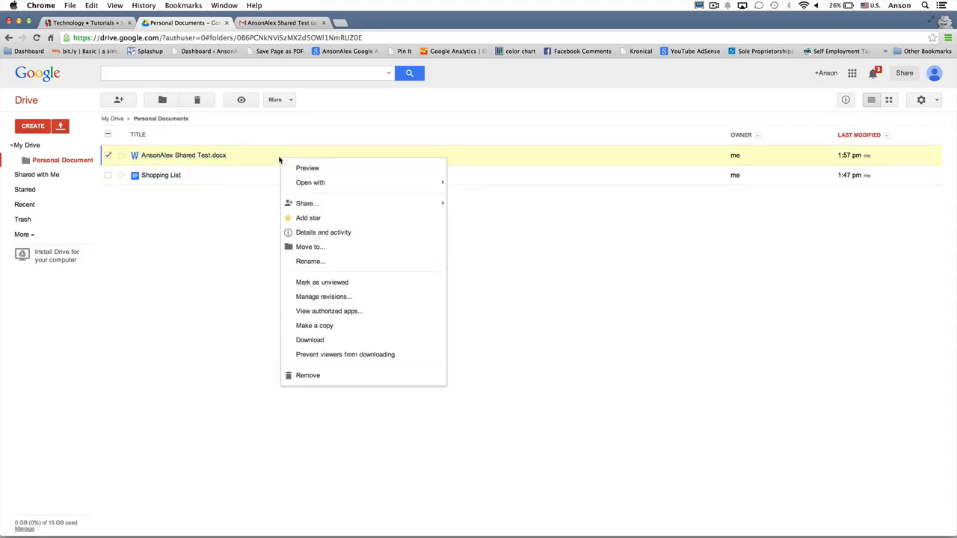
{"action": "mouse_move", "coordinate": [334, 184]}
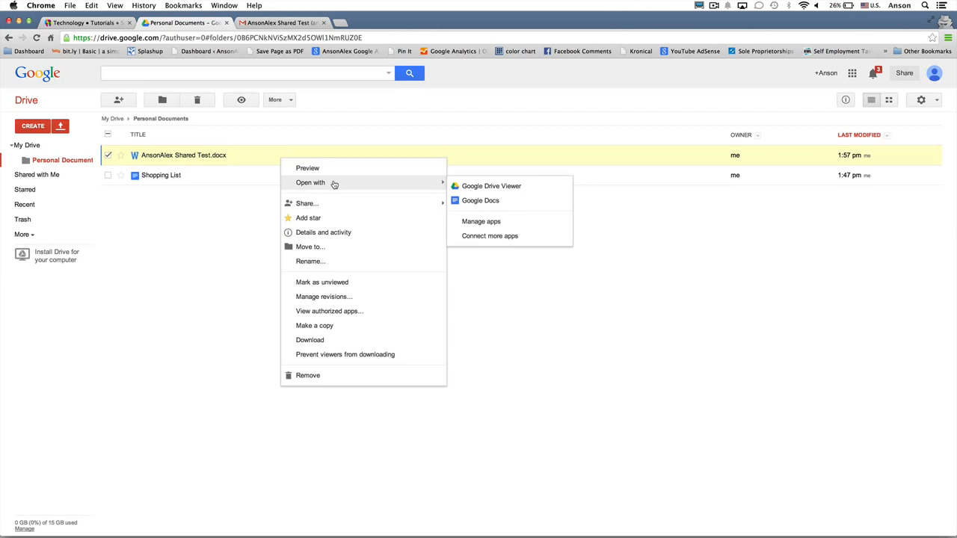
{"action": "left_click", "coordinate": [494, 200]}
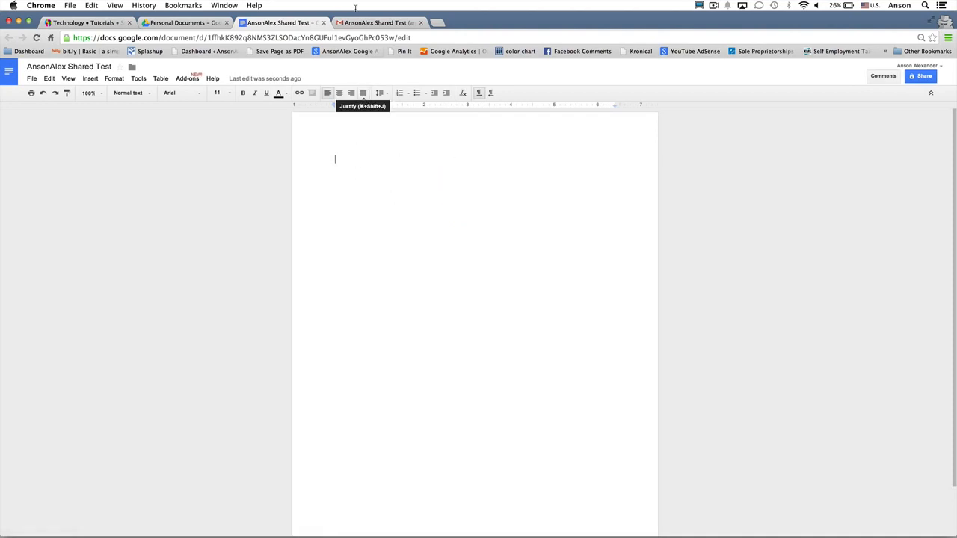
{"action": "left_click", "coordinate": [323, 22]}
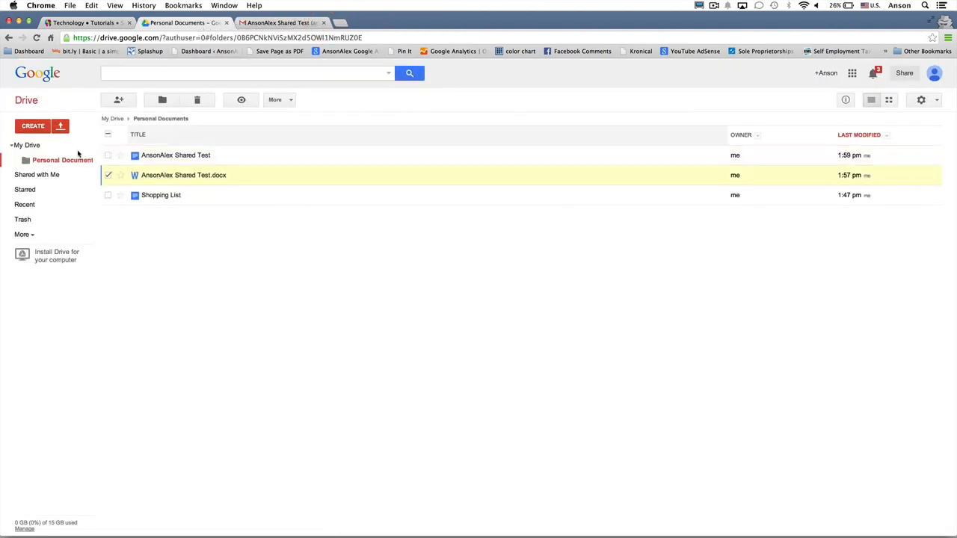
{"action": "left_click", "coordinate": [28, 148]}
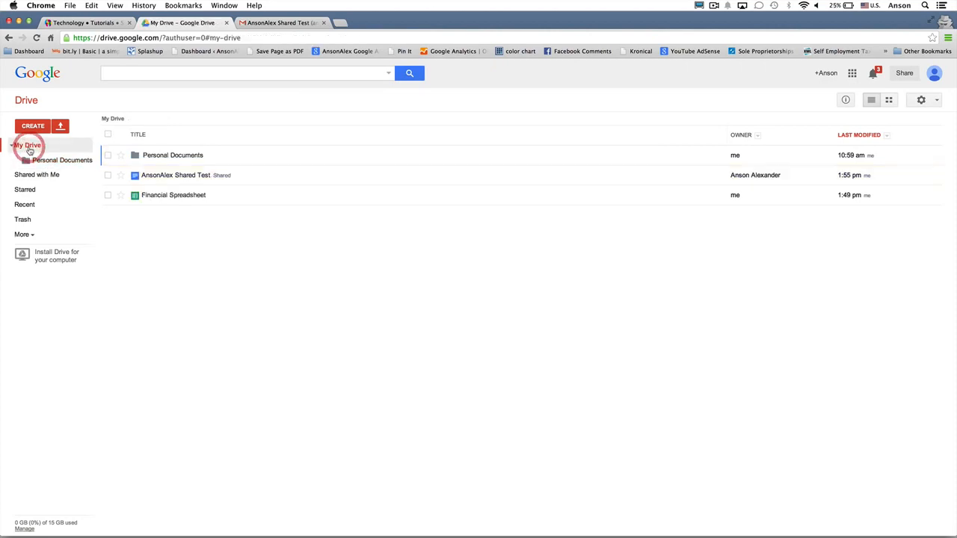
{"action": "right_click", "coordinate": [226, 194]}
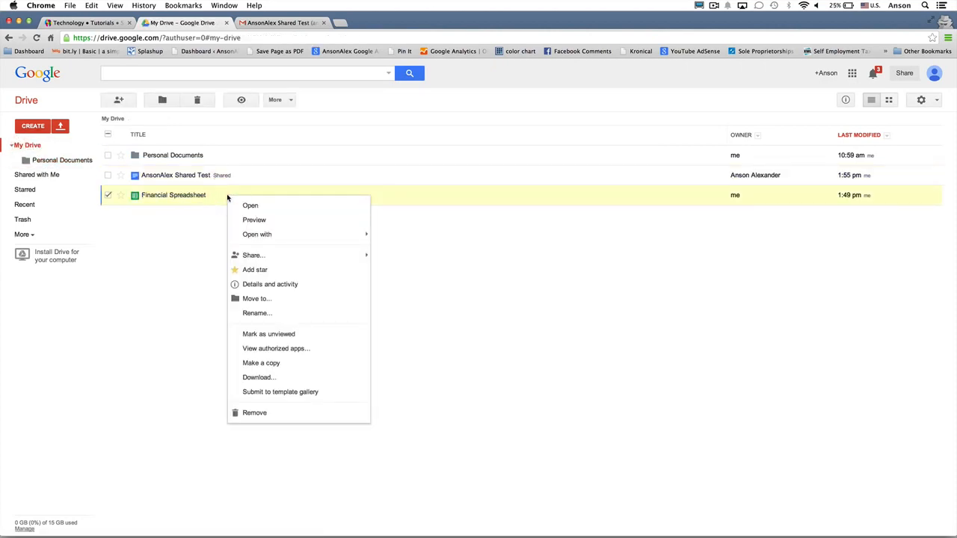
- Email Financial Spreadsheet as an .xlsx attachment to the Gmail address with the message 'here is the file'
{"action": "mouse_move", "coordinate": [292, 259]}
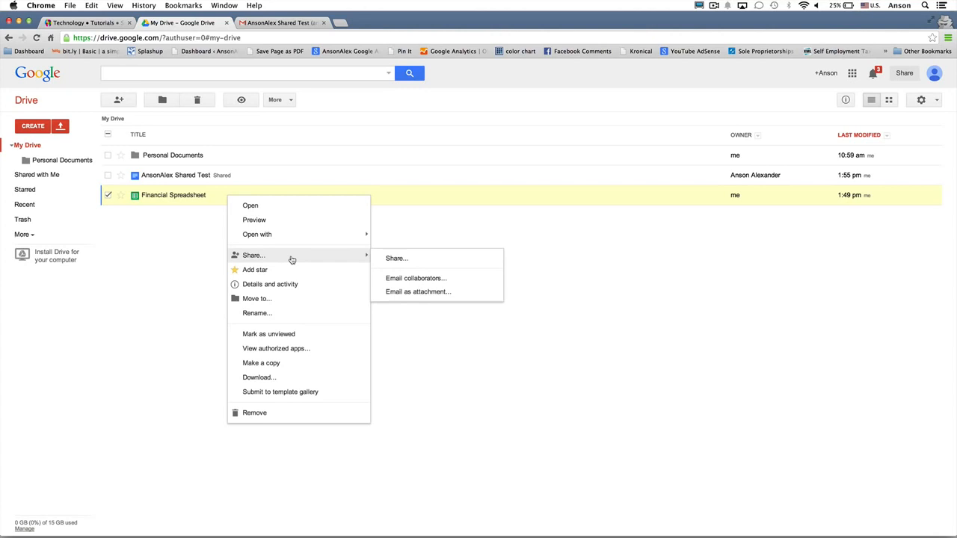
{"action": "left_click", "coordinate": [418, 292]}
{"action": "left_click", "coordinate": [406, 244]}
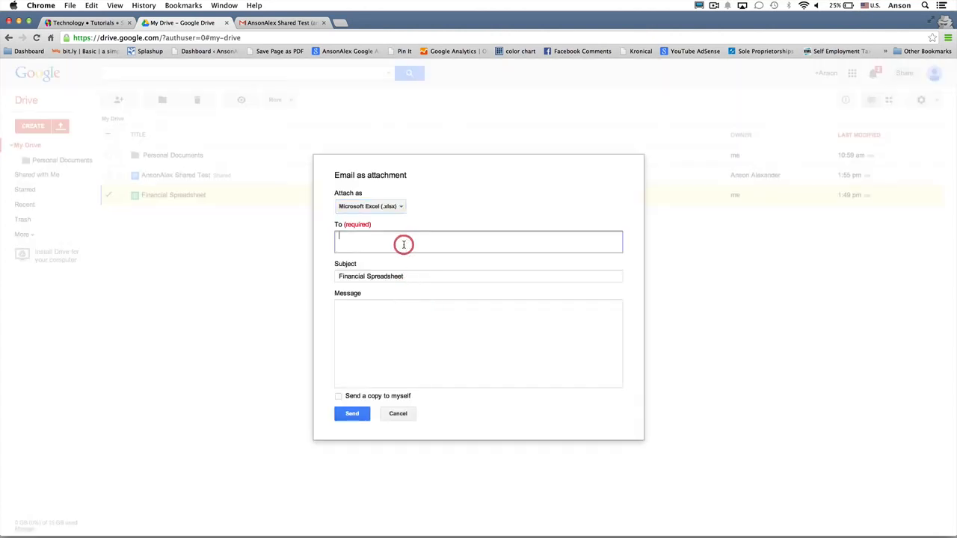
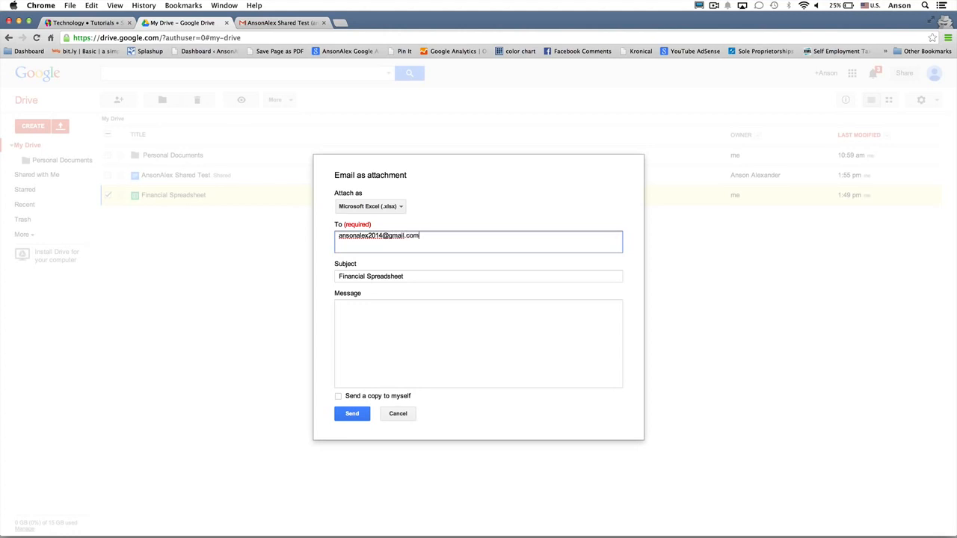
{"action": "left_click", "coordinate": [388, 334]}
{"action": "type", "text": "here is the file"}
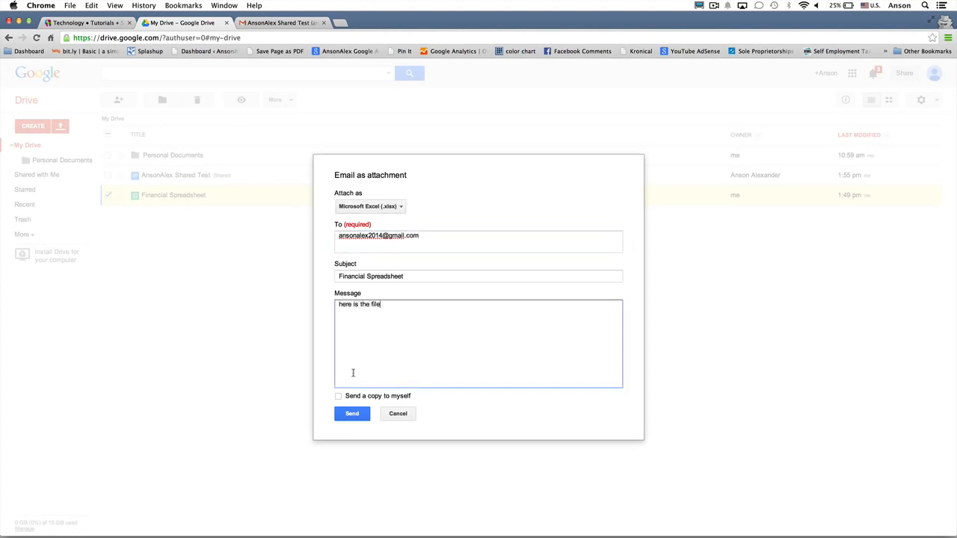
{"action": "left_click", "coordinate": [352, 413]}
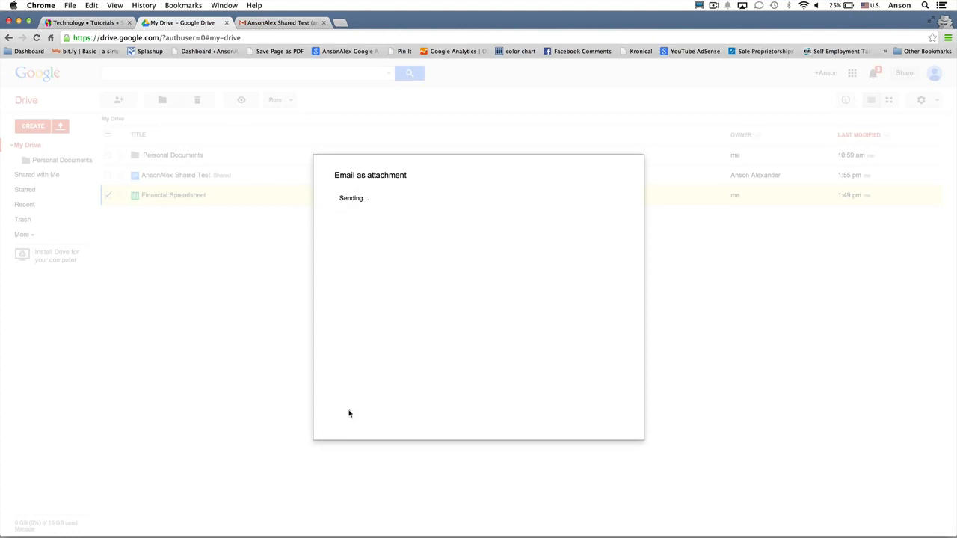
- In Gmail, open the Financial Spreadsheet email and save its .xlsx attachment to My Drive
{"action": "left_click", "coordinate": [257, 25]}
{"action": "left_click", "coordinate": [46, 142]}
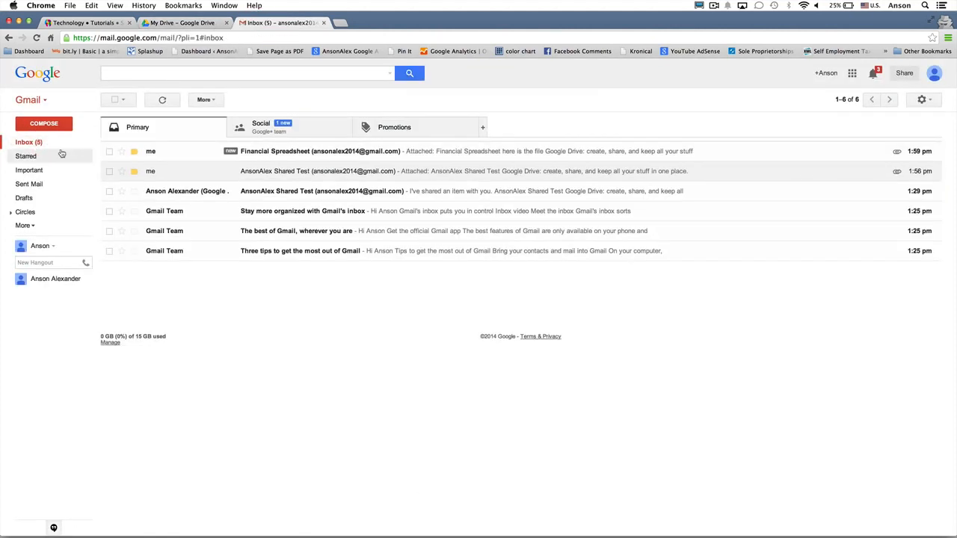
{"action": "left_click", "coordinate": [855, 153]}
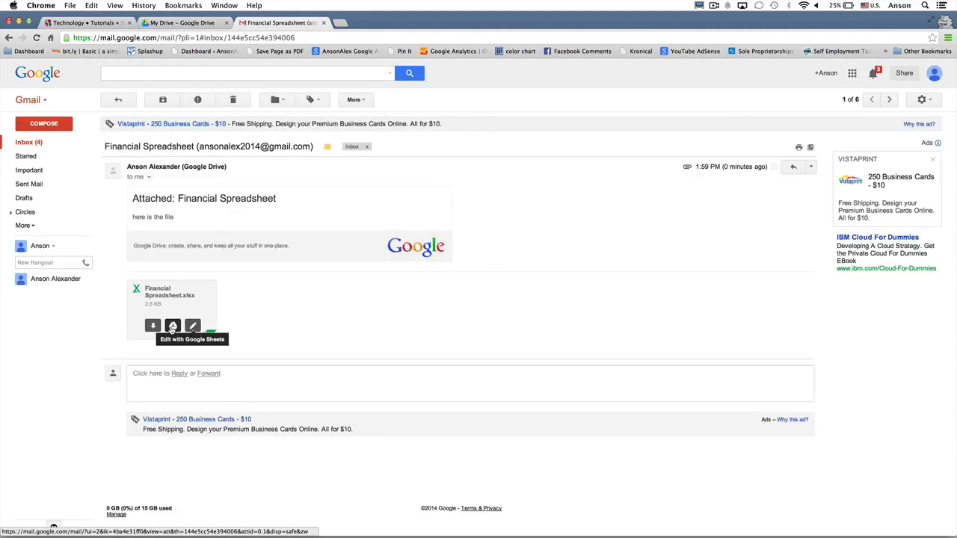
{"action": "left_click", "coordinate": [171, 329]}
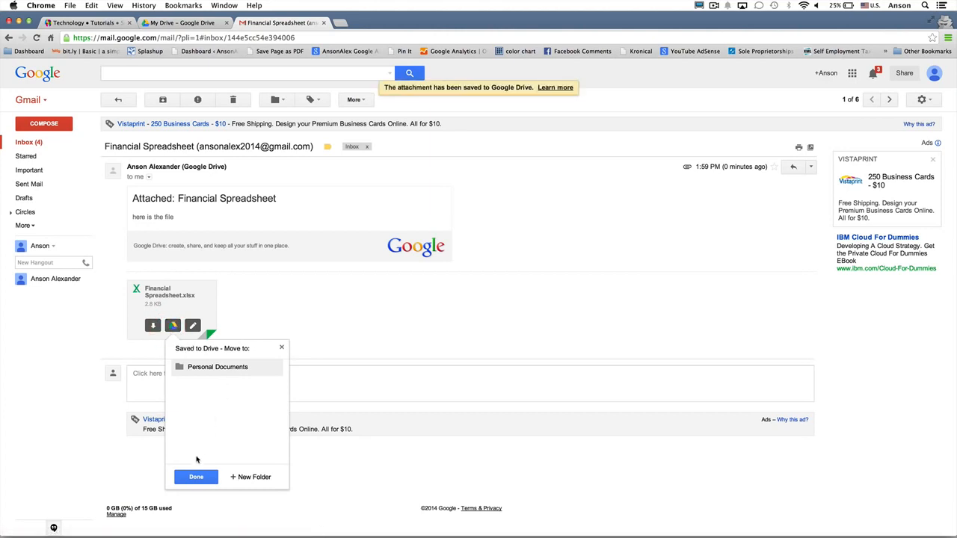
{"action": "left_click", "coordinate": [197, 477]}
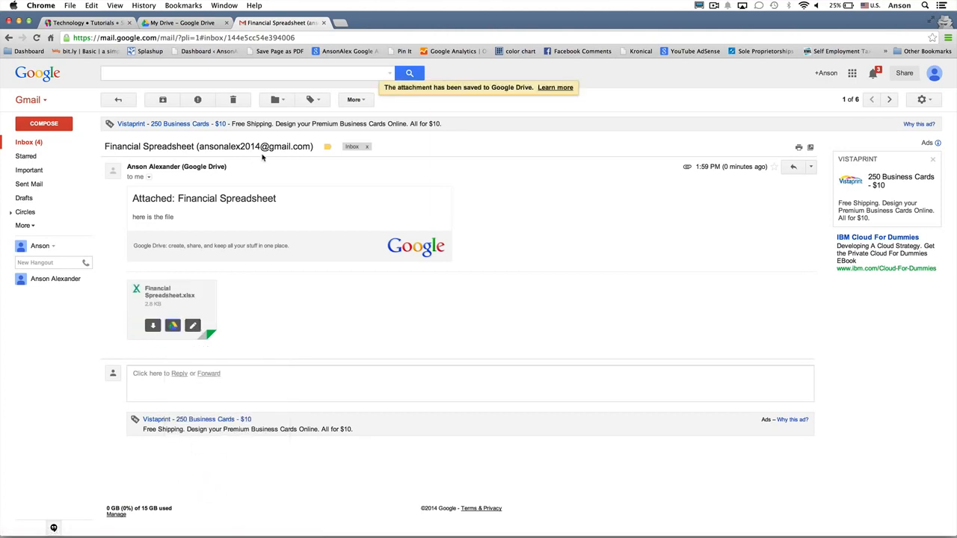
{"action": "left_click", "coordinate": [197, 24]}
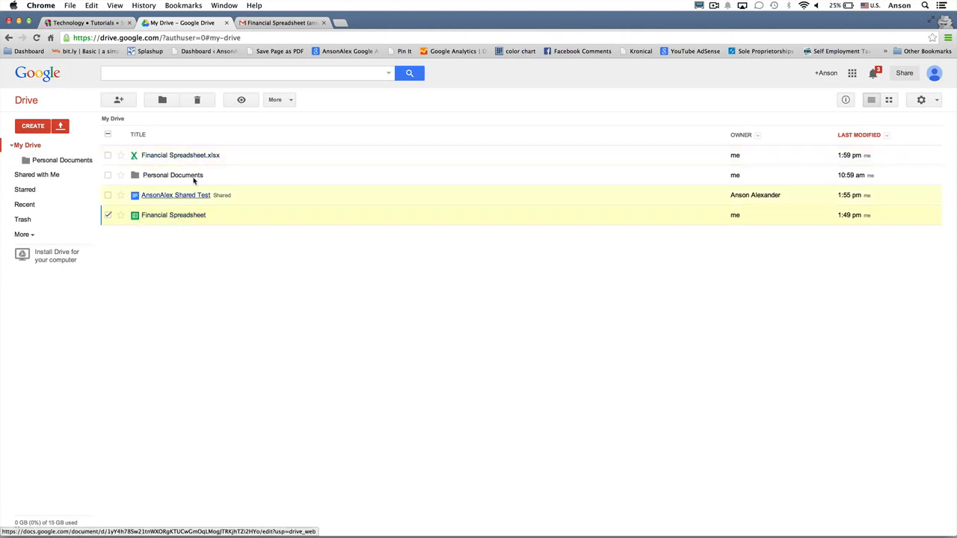
- Deselect the row, then preview Financial Spreadsheet.xlsx and close the preview
{"action": "left_click", "coordinate": [107, 215]}
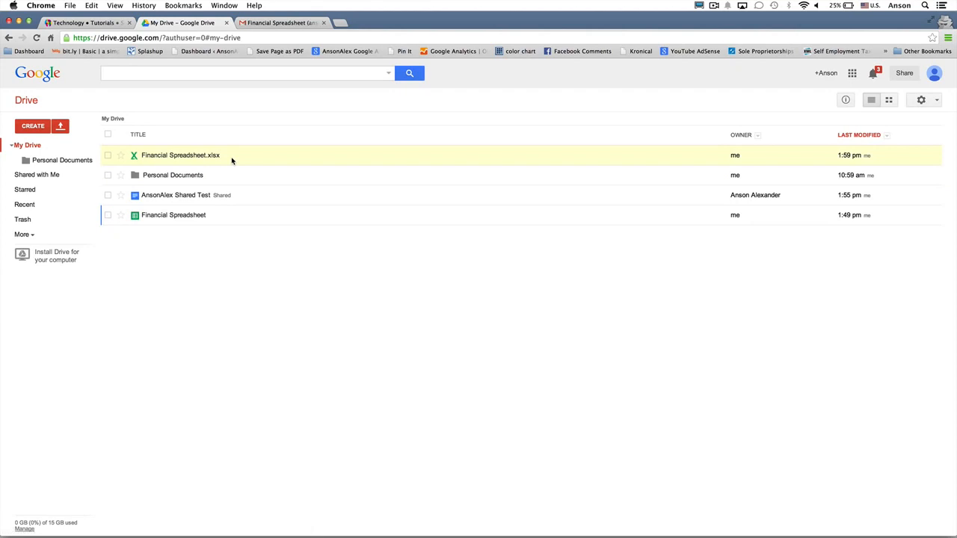
{"action": "left_click", "coordinate": [193, 155]}
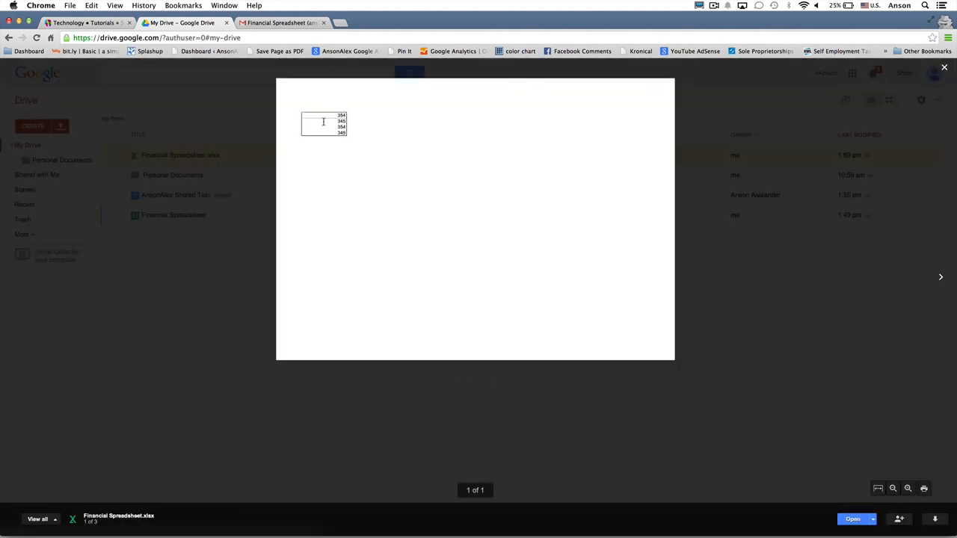
{"action": "left_click", "coordinate": [175, 326]}
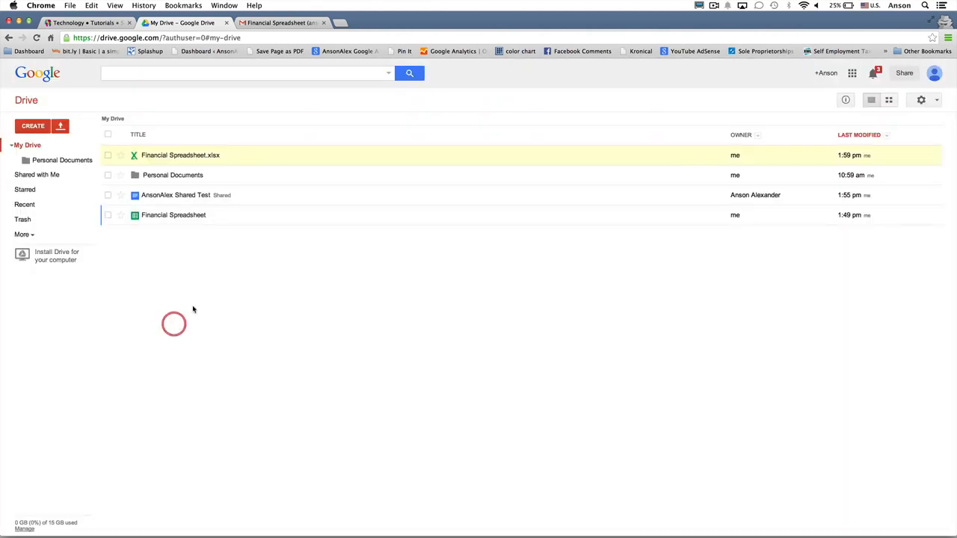
- Open Financial Spreadsheet.xlsx with Google Sheets
{"action": "right_click", "coordinate": [299, 157]}
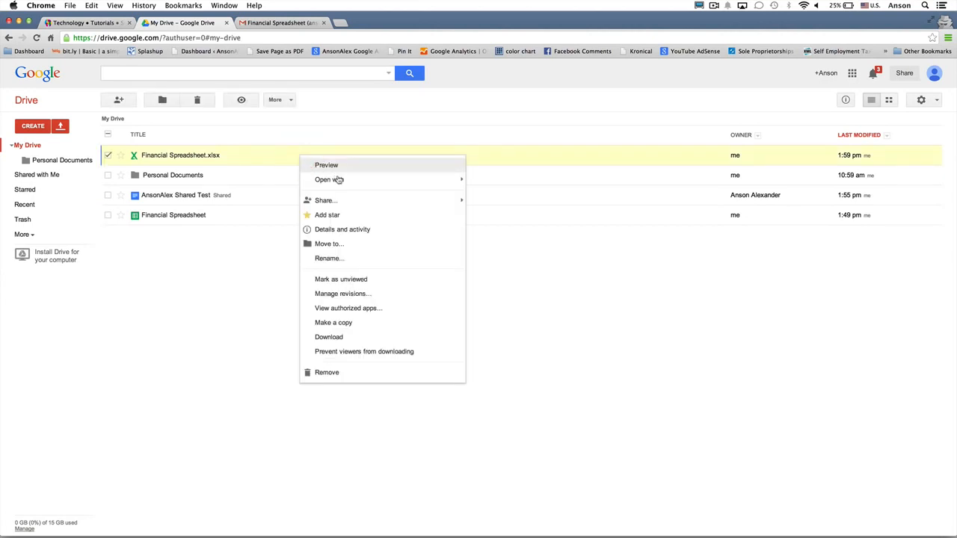
{"action": "mouse_move", "coordinate": [453, 180]}
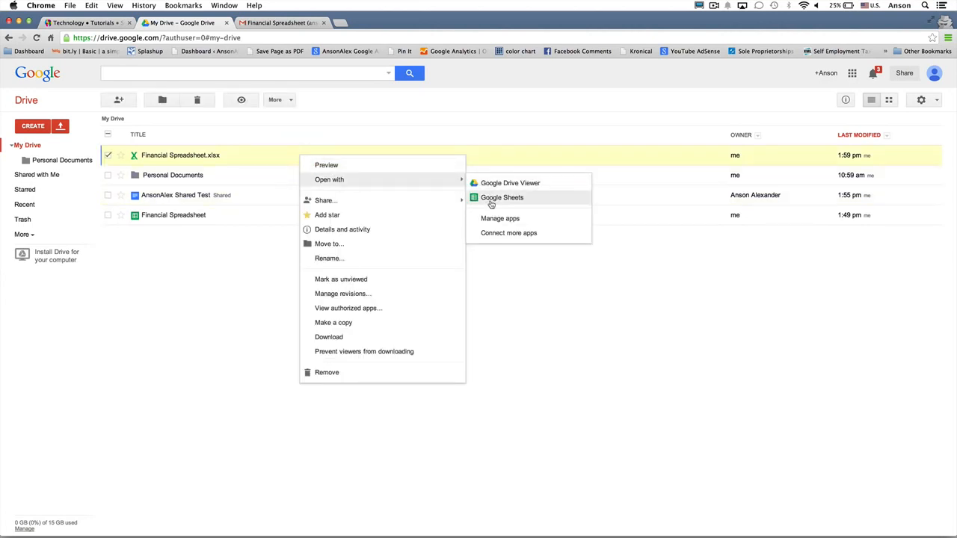
{"action": "left_click", "coordinate": [491, 199]}
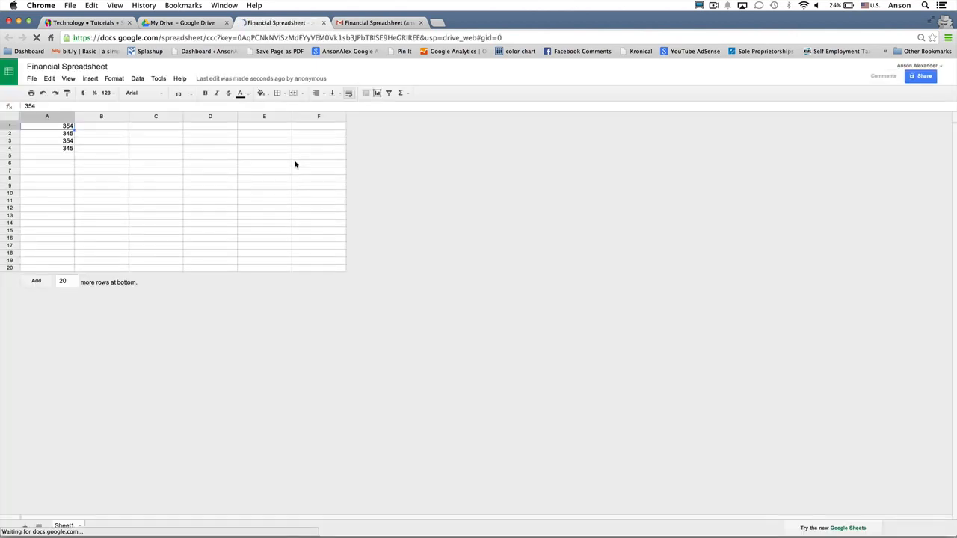
- Overwrite cell A2 with 'dfasdfas', then close the Sheets and Gmail tabs
{"action": "left_click", "coordinate": [60, 133]}
{"action": "type", "text": "dfasdfas"}
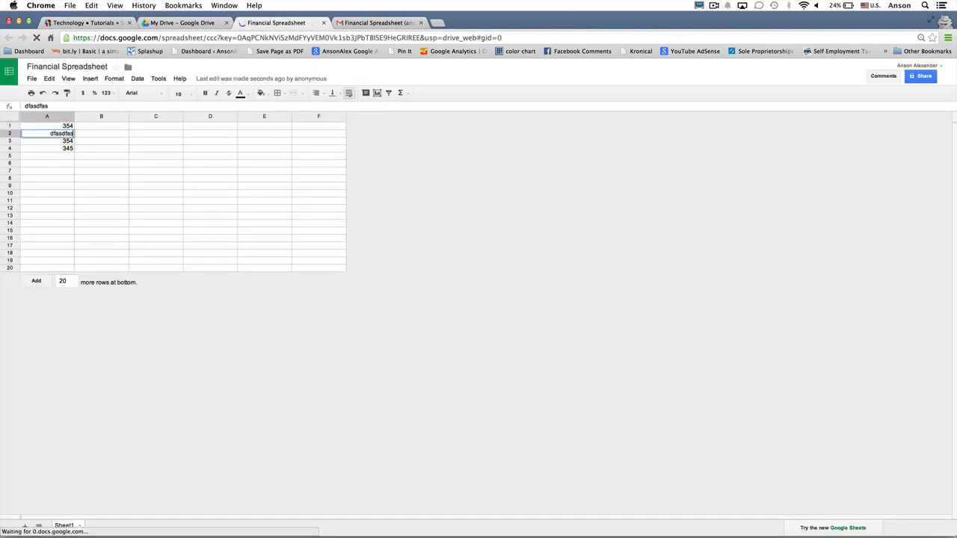
{"action": "key", "text": "Return"}
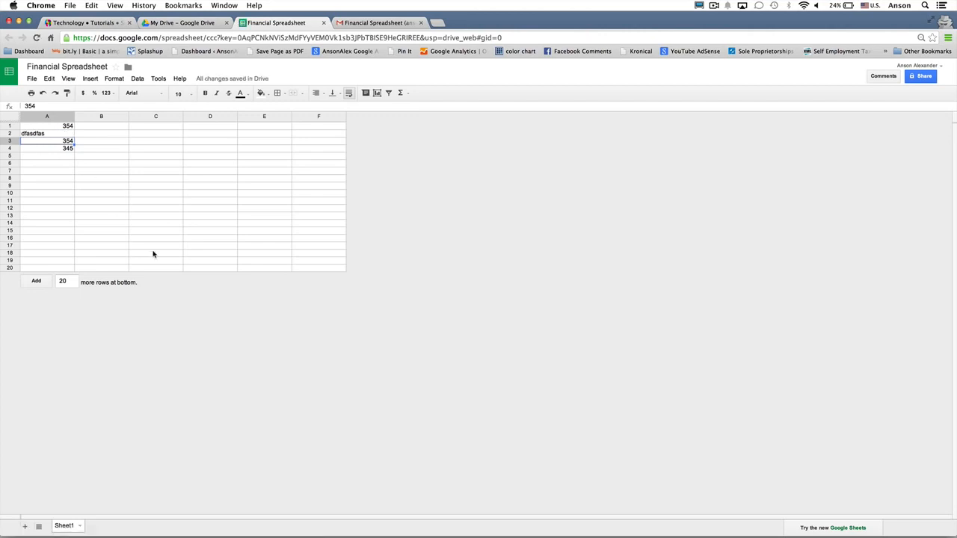
{"action": "left_click", "coordinate": [324, 22]}
{"action": "left_click", "coordinate": [324, 23]}
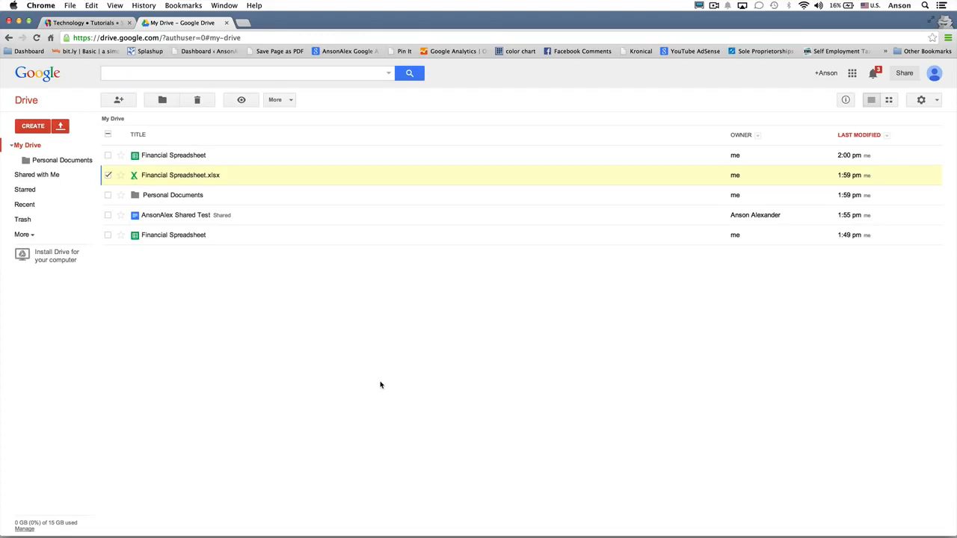
- Upload Screen Shot 2014-03-21 at 13.38.13.png from the Desktop into My Drive
{"action": "left_click", "coordinate": [61, 127]}
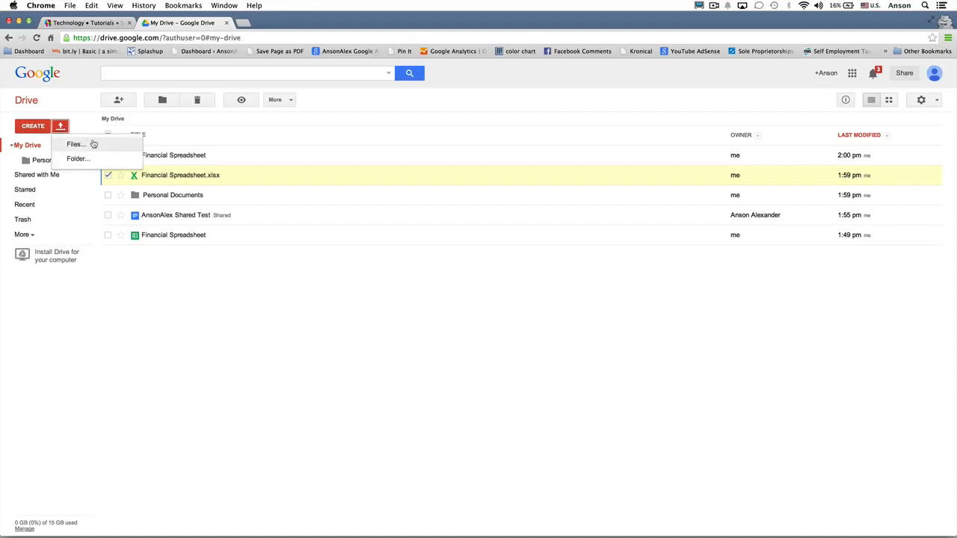
{"action": "left_click", "coordinate": [93, 143]}
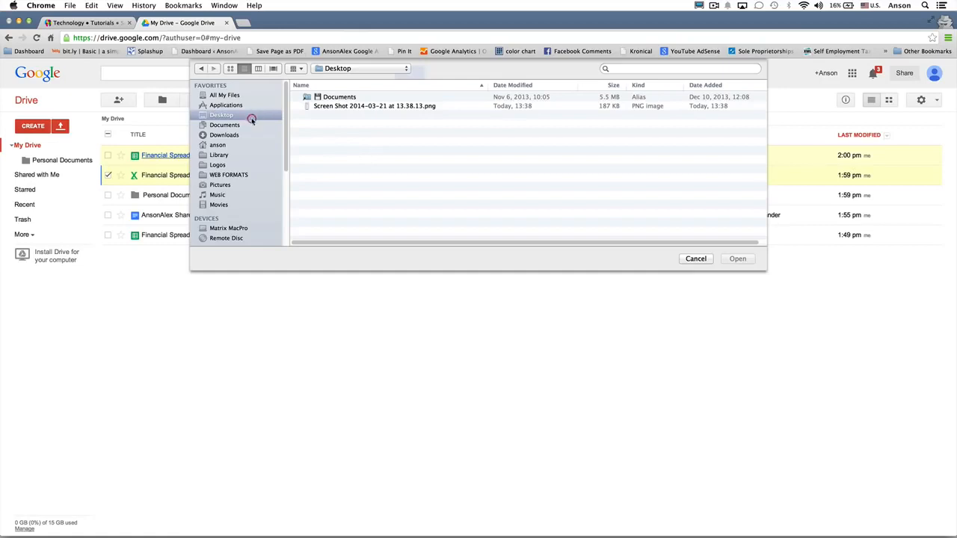
{"action": "left_click", "coordinate": [367, 109]}
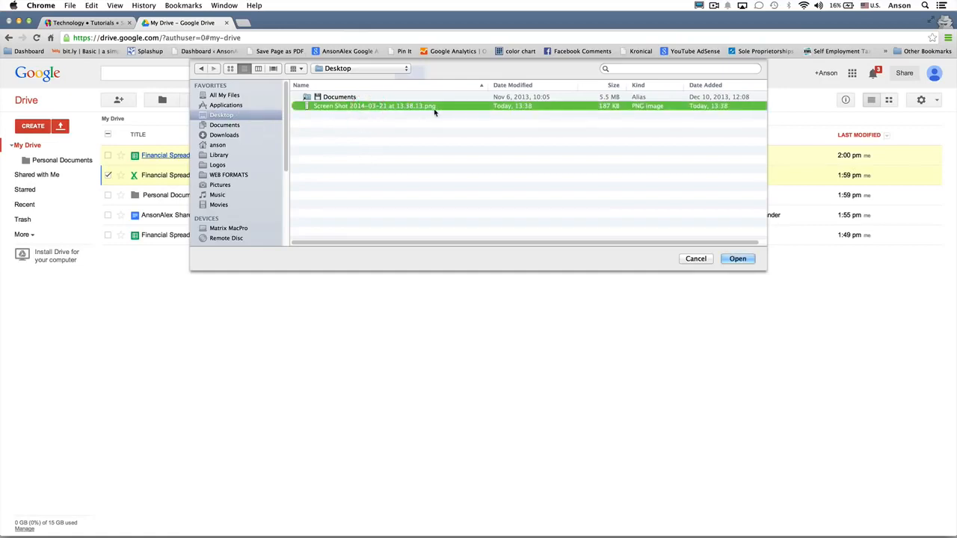
{"action": "left_click", "coordinate": [737, 259]}
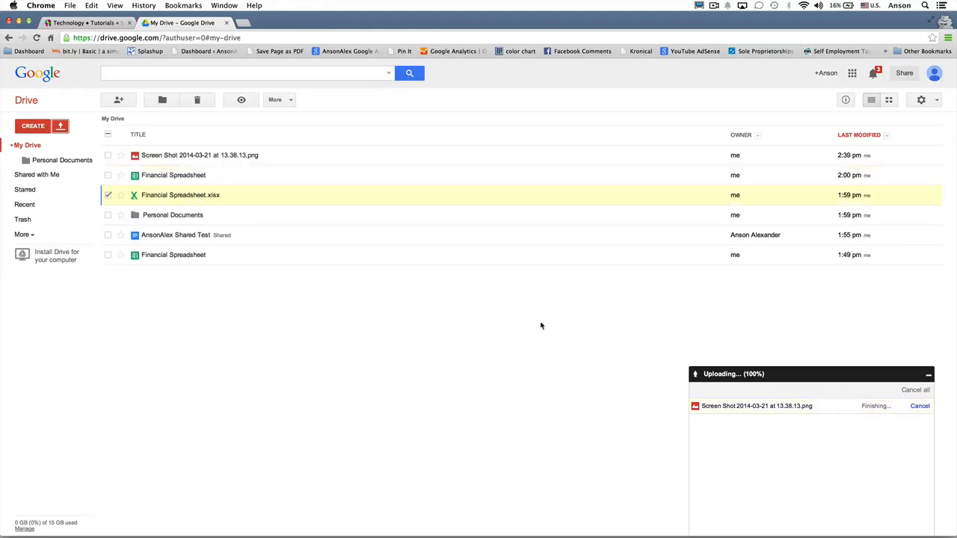
- Preview the uploaded screenshot, close it, and uncheck Financial Spreadsheet.xlsx
{"action": "left_click", "coordinate": [230, 157]}
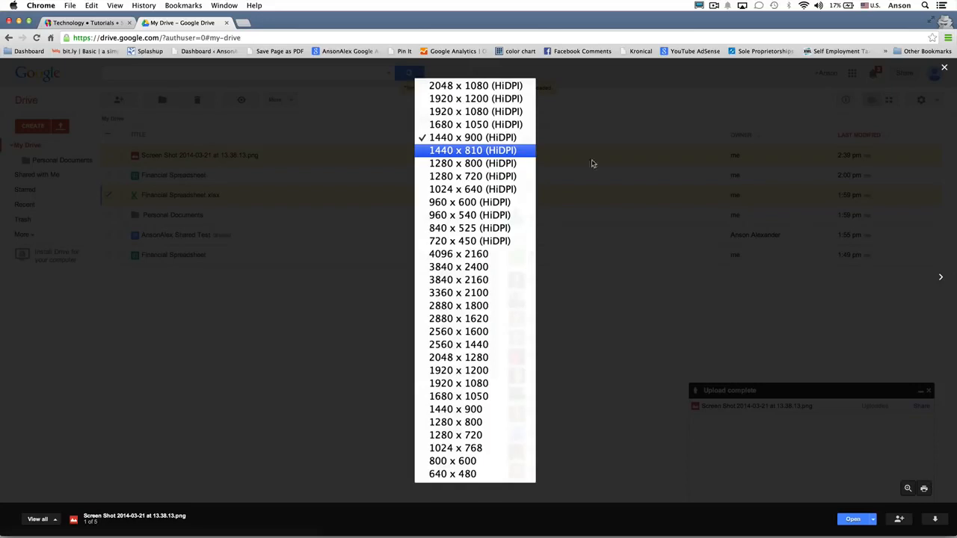
{"action": "left_click", "coordinate": [944, 69]}
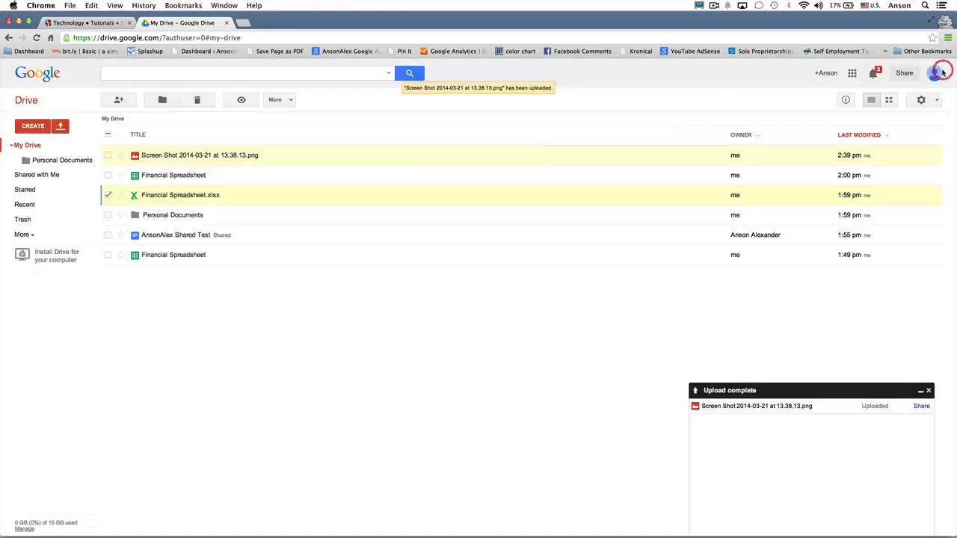
{"action": "left_click", "coordinate": [109, 196]}
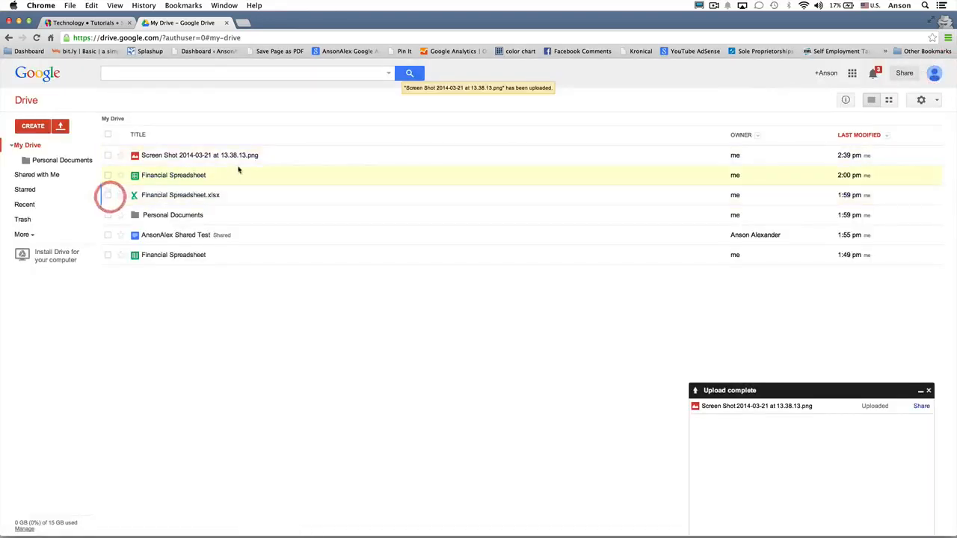
- Remove the screenshot to the Trash, dismiss the upload panel, and return to the ansonalex.com tab
{"action": "right_click", "coordinate": [252, 155]}
{"action": "left_click", "coordinate": [282, 376]}
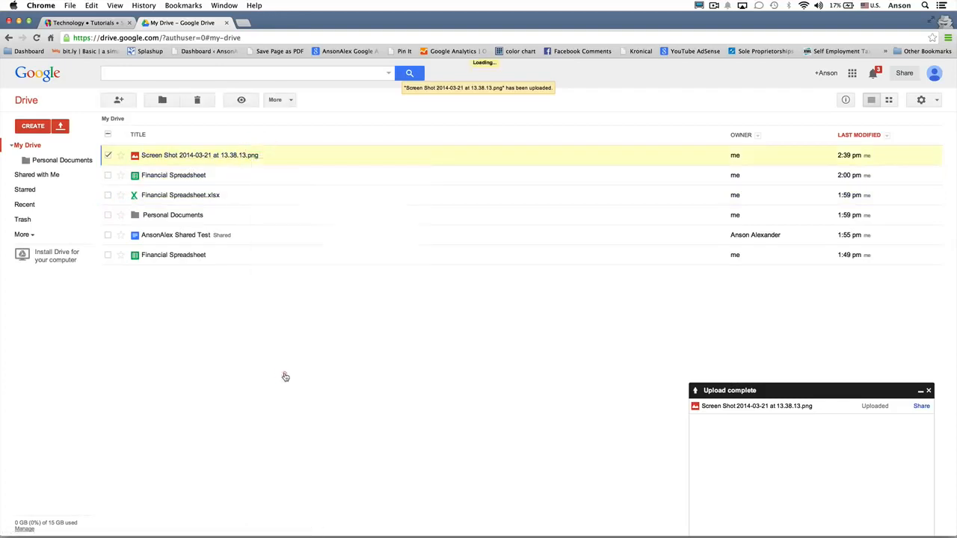
{"action": "left_click", "coordinate": [929, 391]}
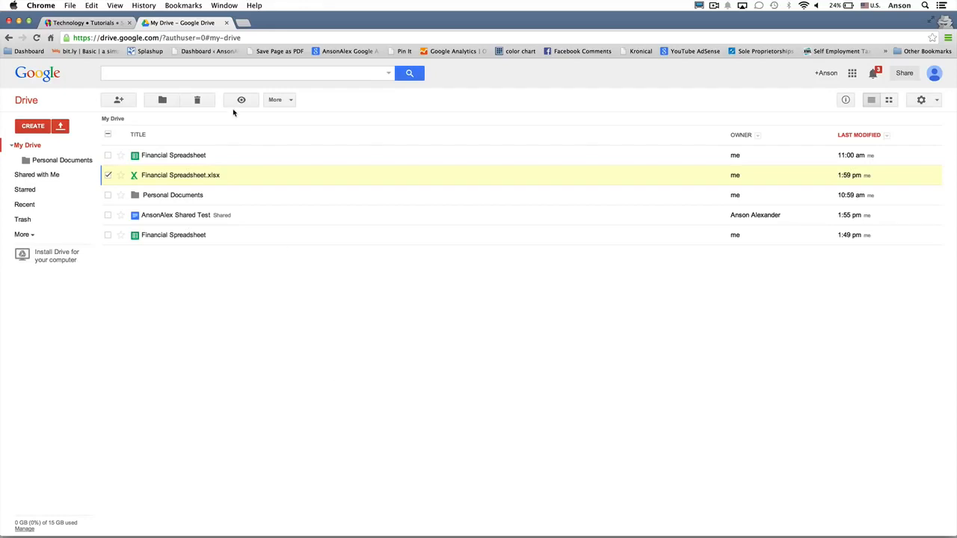
{"action": "left_click", "coordinate": [103, 24]}
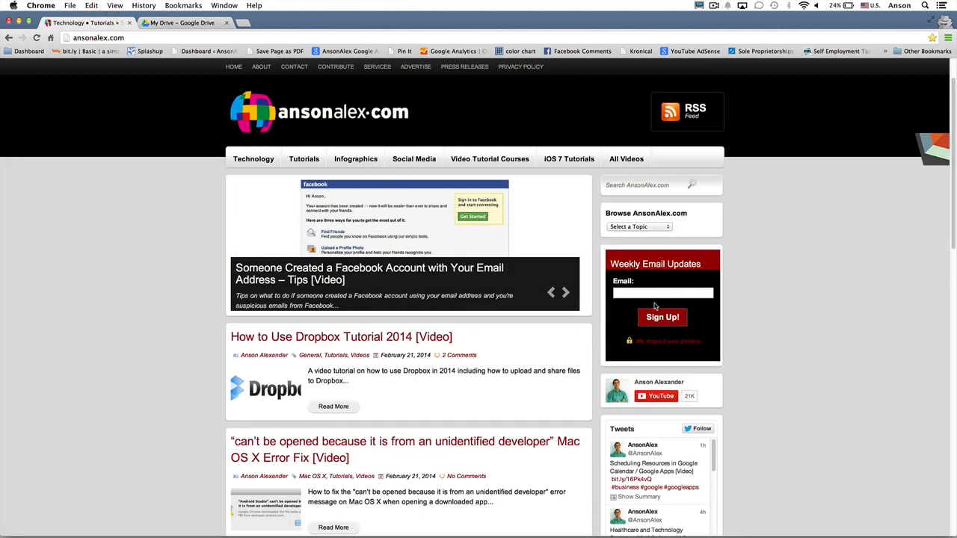